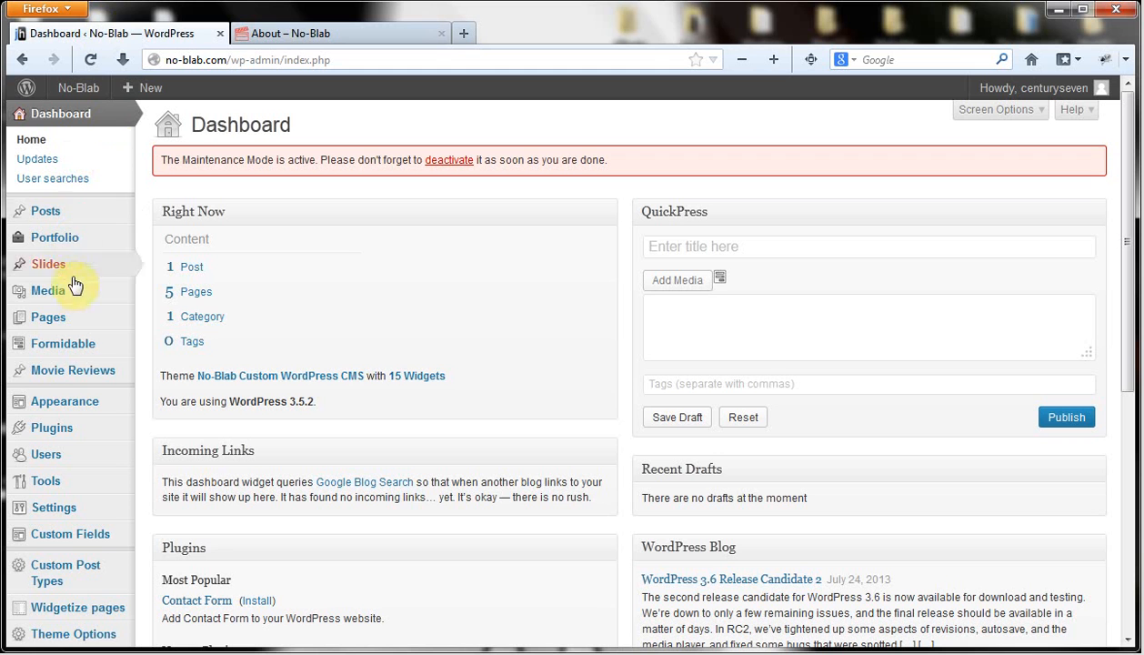
# Open the About page for editing from the list of all pages and go to its content editor.
pyautogui.moveTo(77, 318)
pyautogui.click(186, 320)
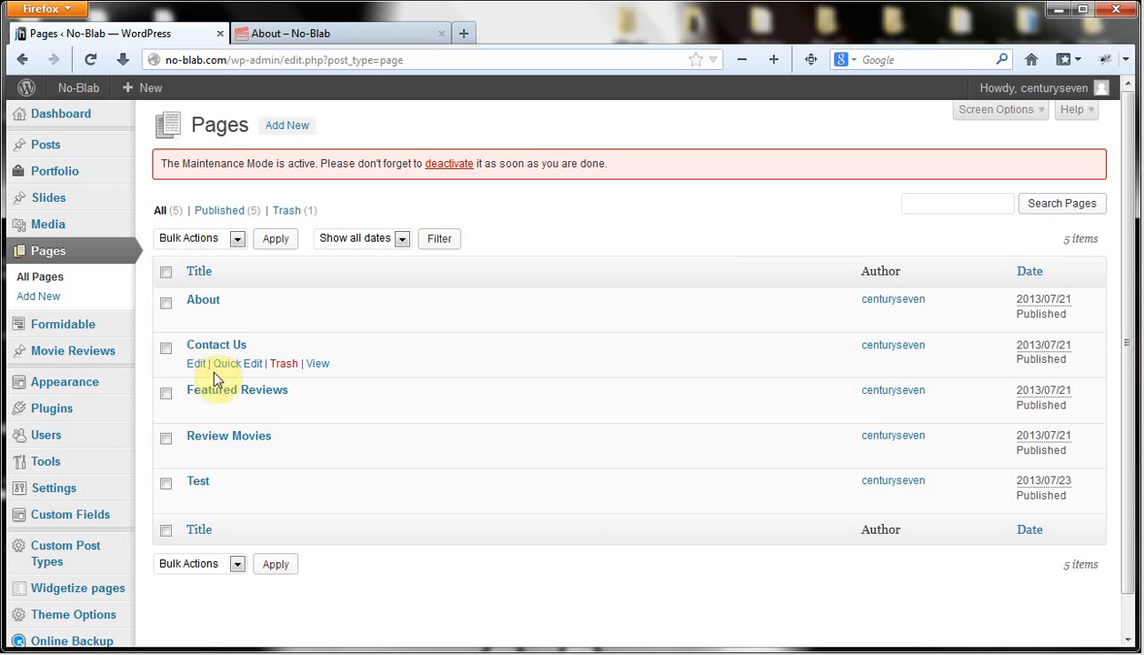
pyautogui.click(206, 304)
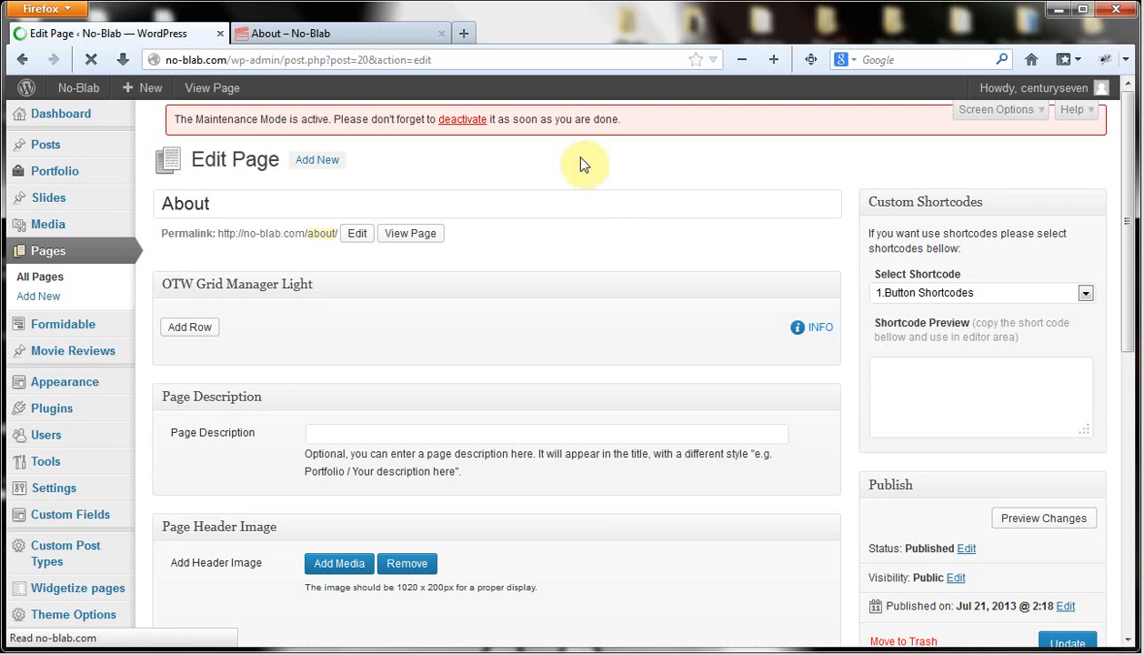
pyautogui.scroll(-10, 634, 306)
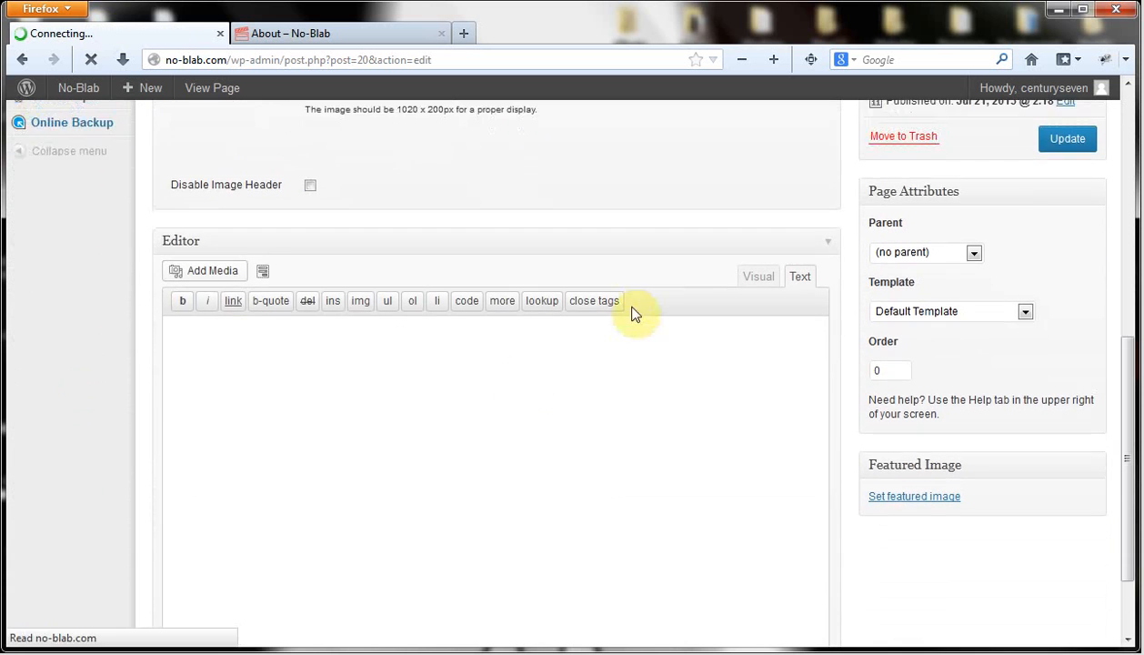
pyautogui.click(314, 347)
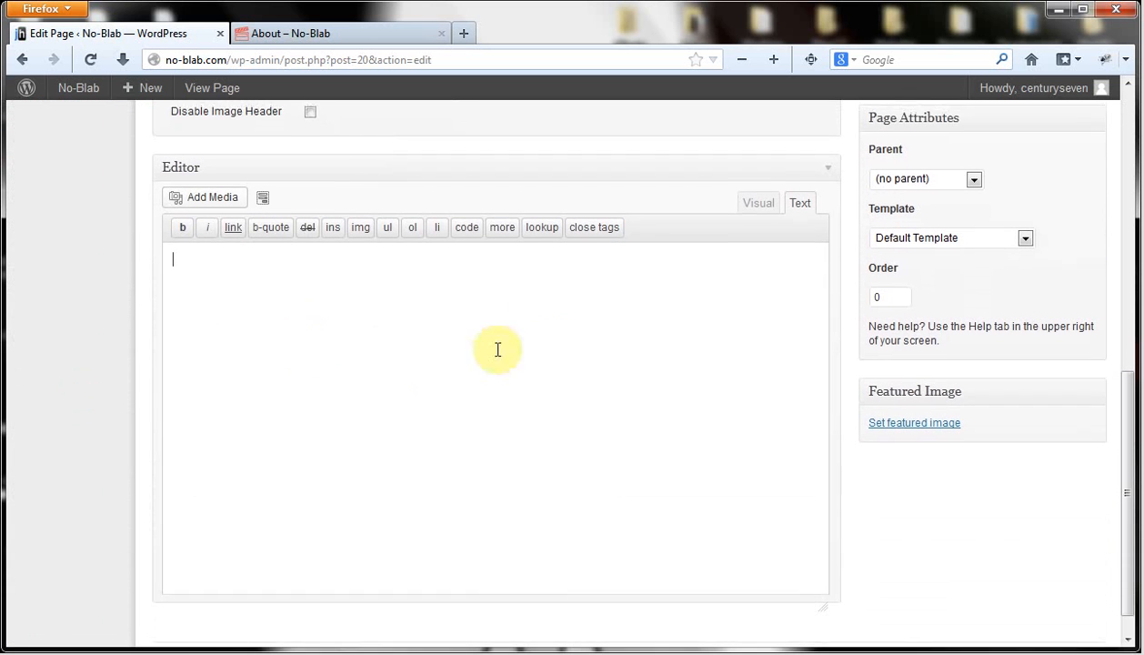
# Collapse the Page Description, OTW Grid Manager Light and Page Header Image sections above the editor.
pyautogui.scroll(5, 549, 344)
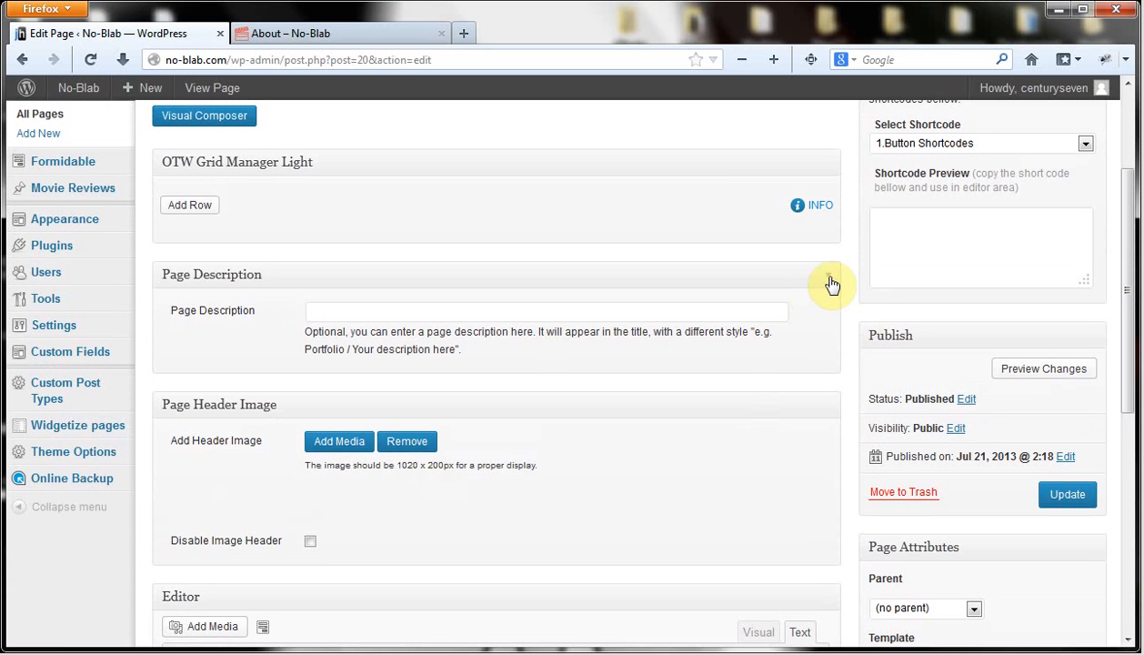
pyautogui.click(830, 278)
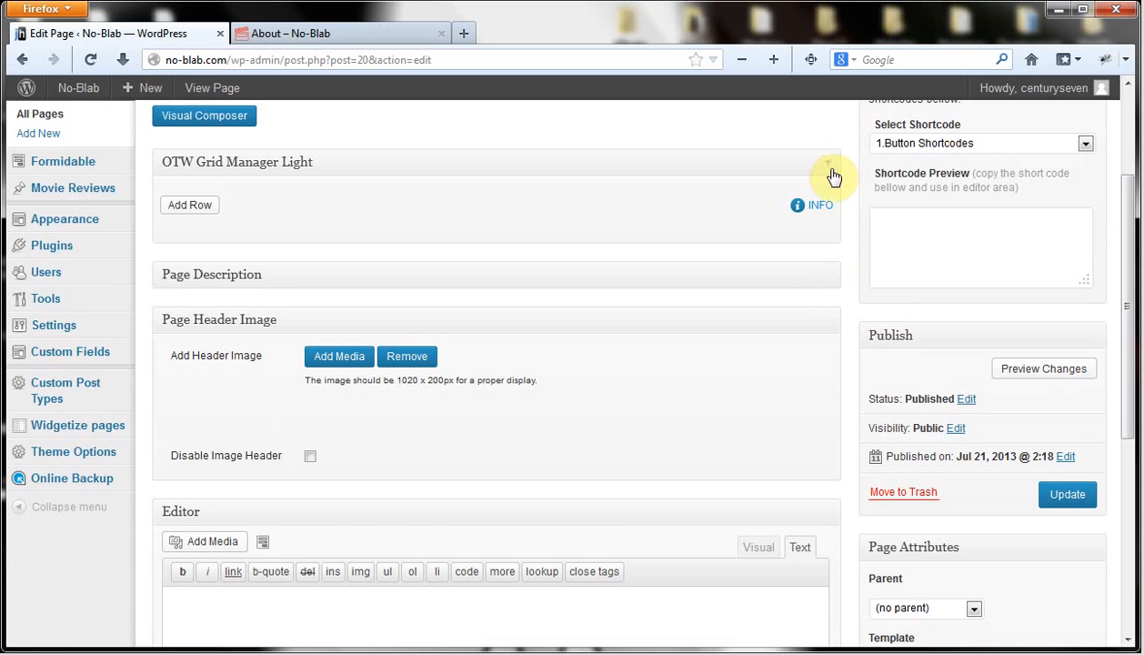
pyautogui.click(831, 167)
pyautogui.click(823, 253)
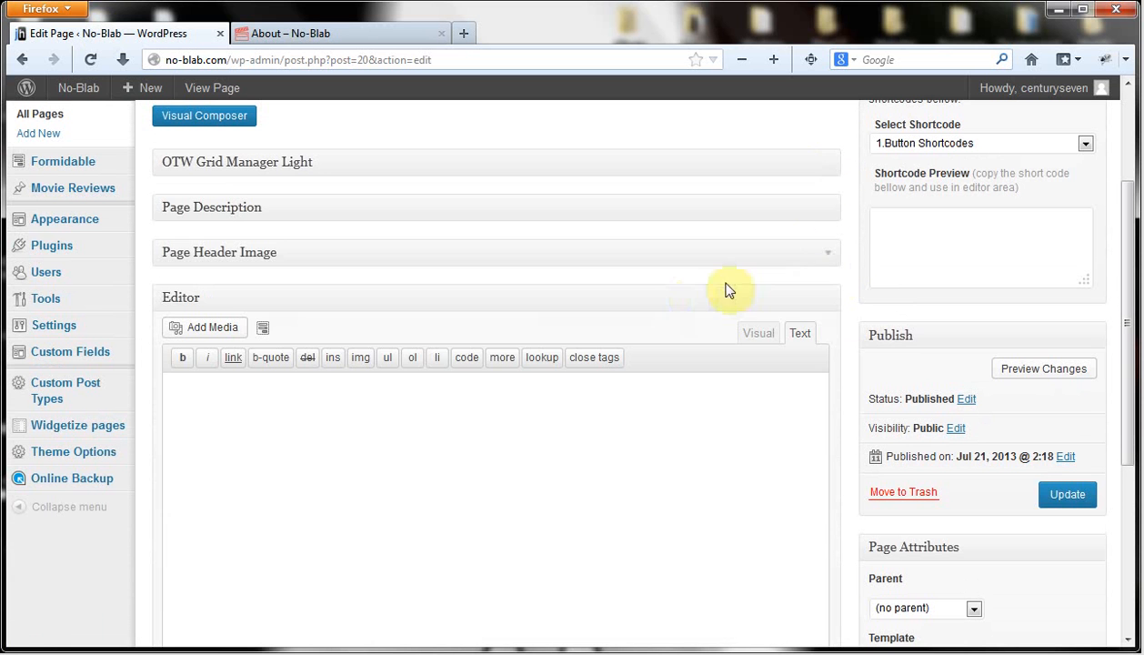
# Switch the content editor to visual mode, enter "This is a header!" and format it as Heading 1.
pyautogui.scroll(3, 667, 310)
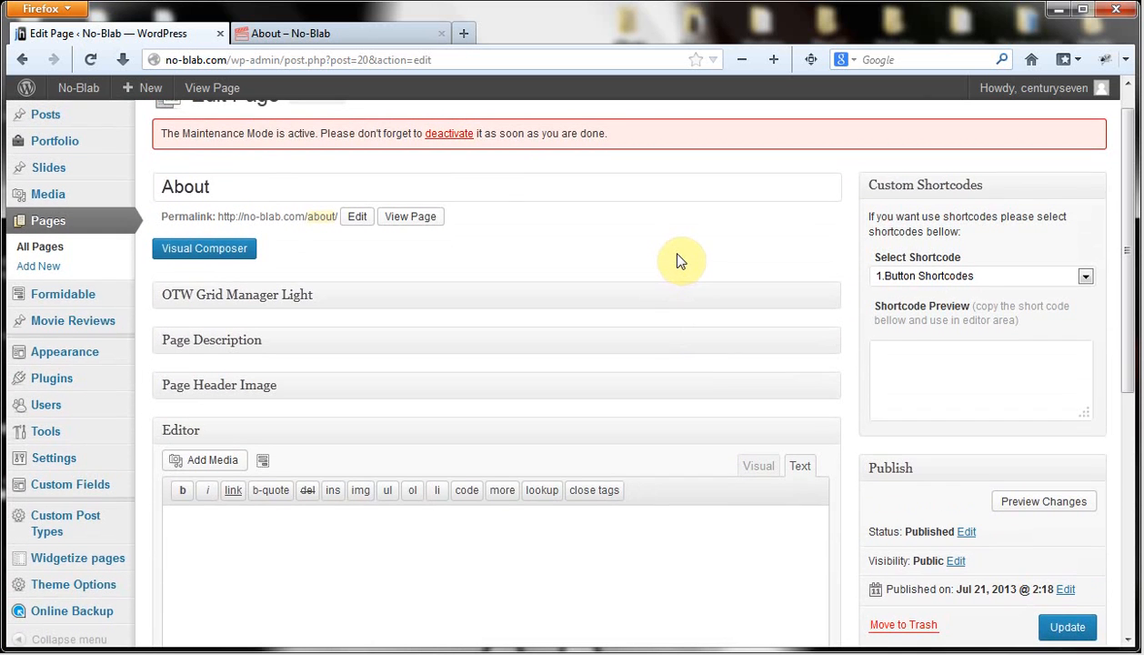
pyautogui.scroll(-8, 677, 262)
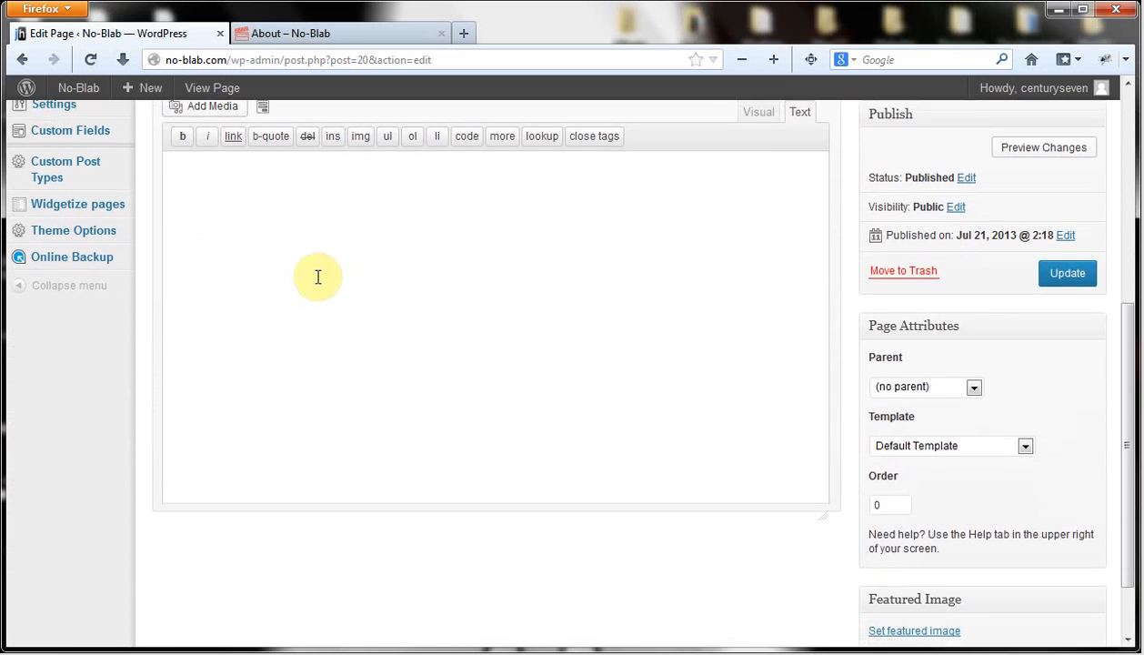
pyautogui.scroll(-1, 711, 209)
pyautogui.scroll(4, 679, 299)
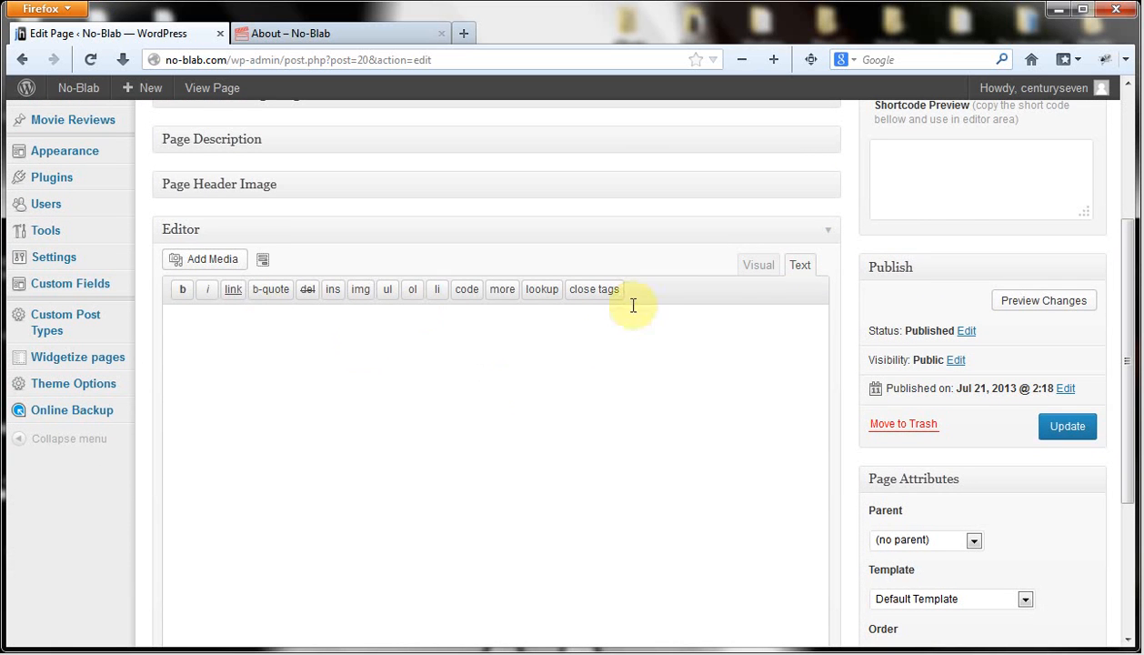
pyautogui.click(758, 266)
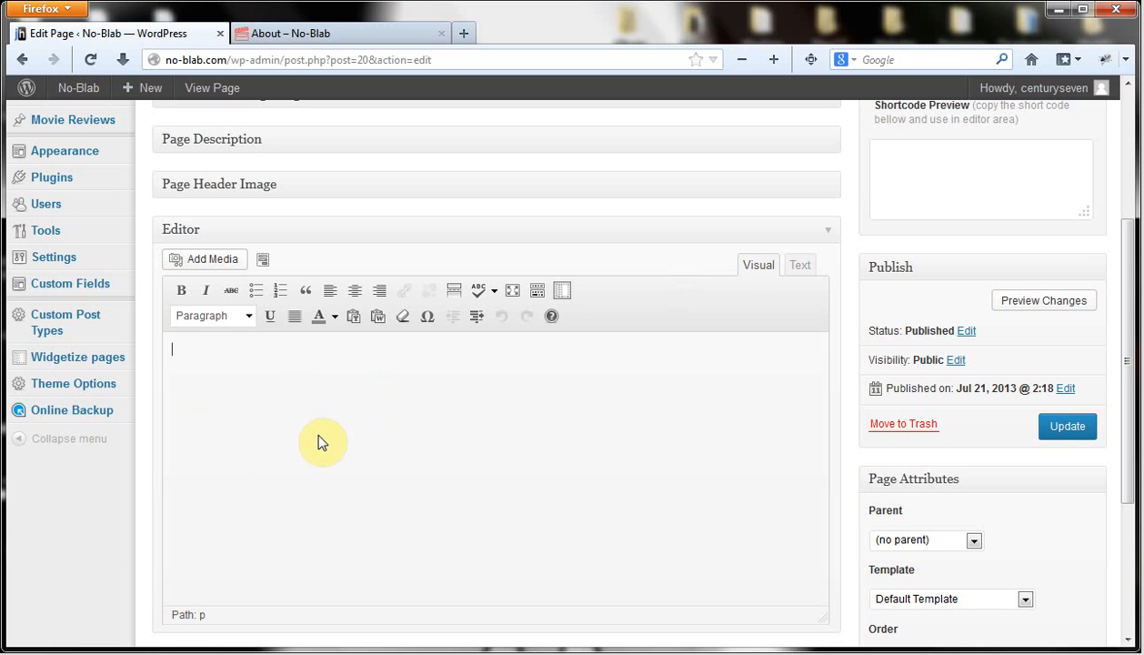
pyautogui.write('This is a header')
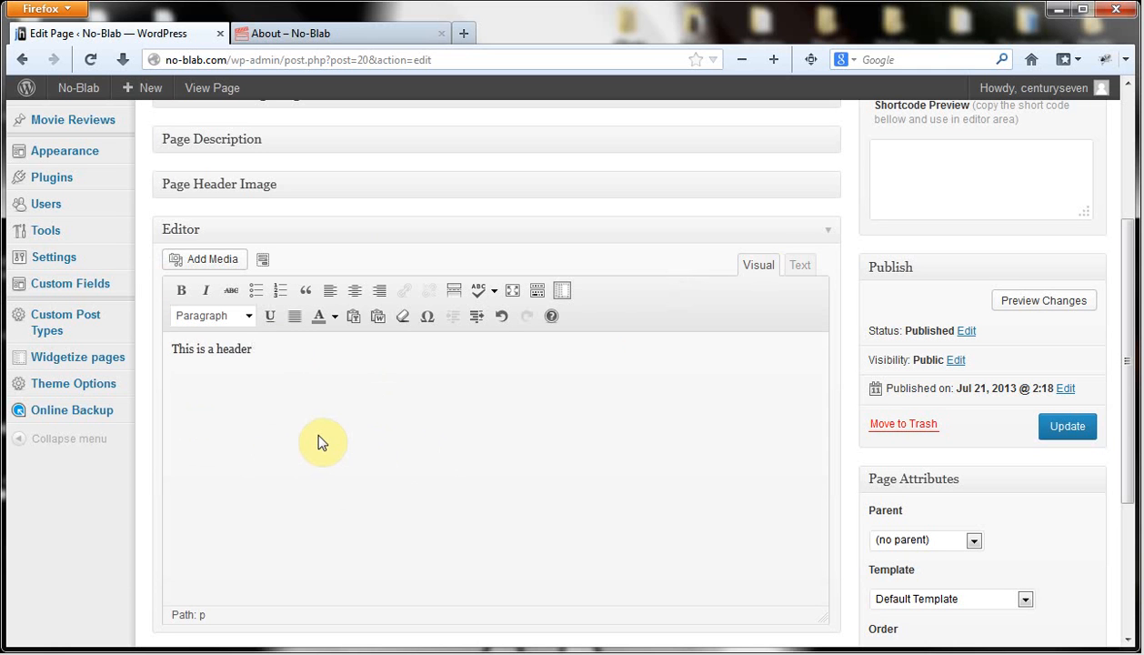
pyautogui.write('!')
pyautogui.hotkey('ctrl', 'a')
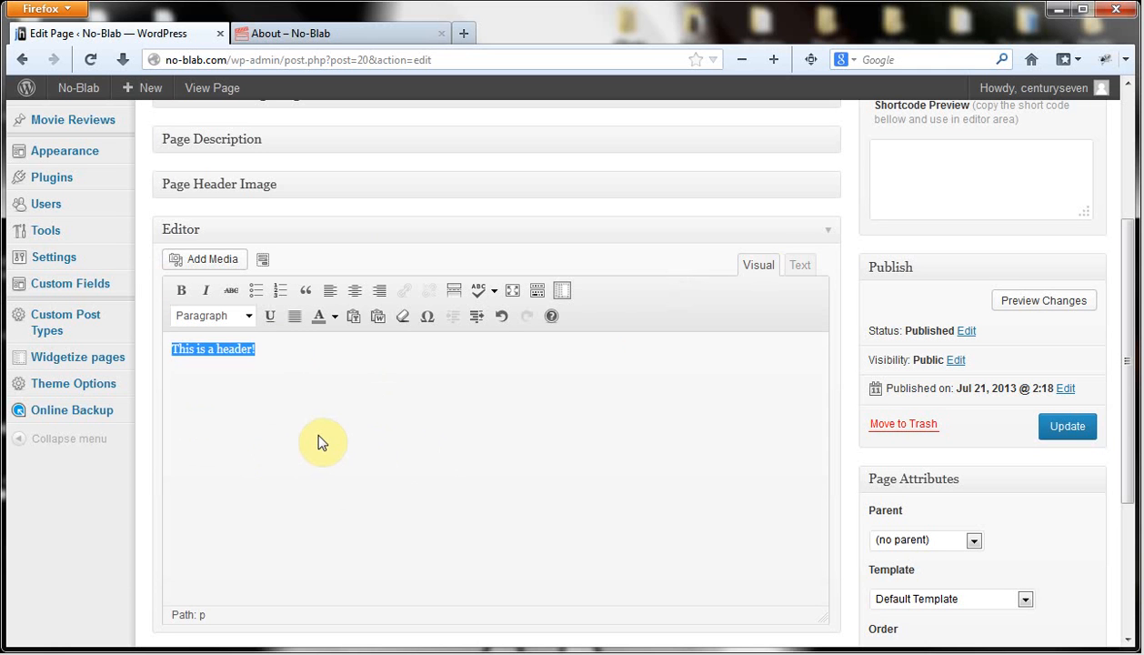
pyautogui.click(249, 316)
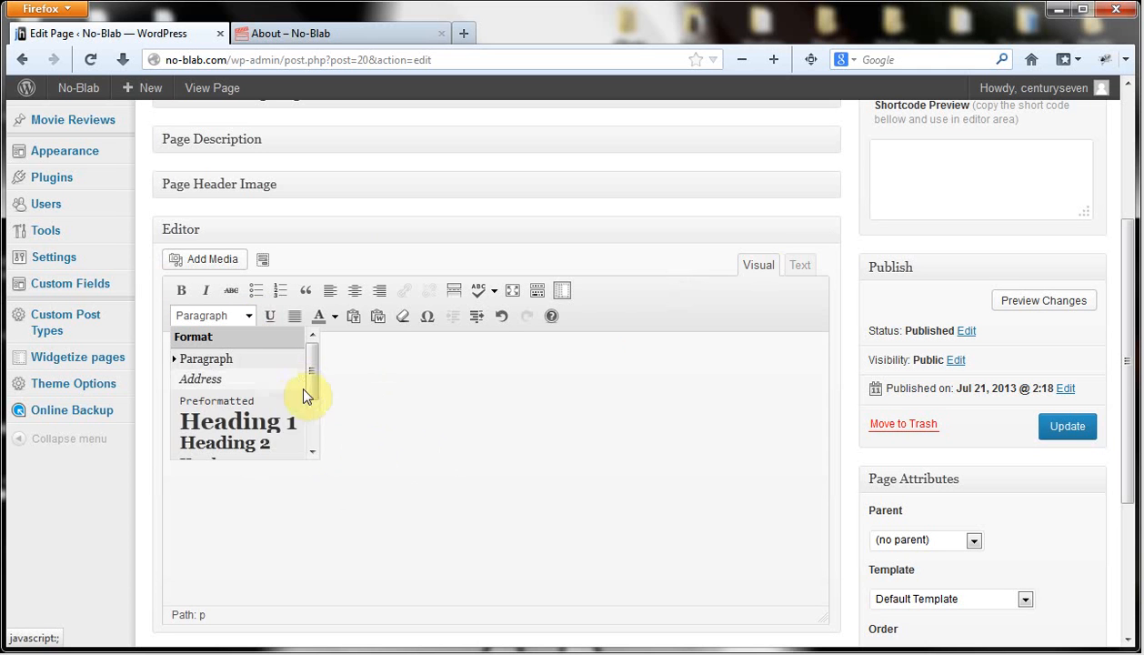
pyautogui.click(260, 431)
# Add the line "This is a sub-heading!" below the header and format it as Heading 3.
pyautogui.click(494, 386)
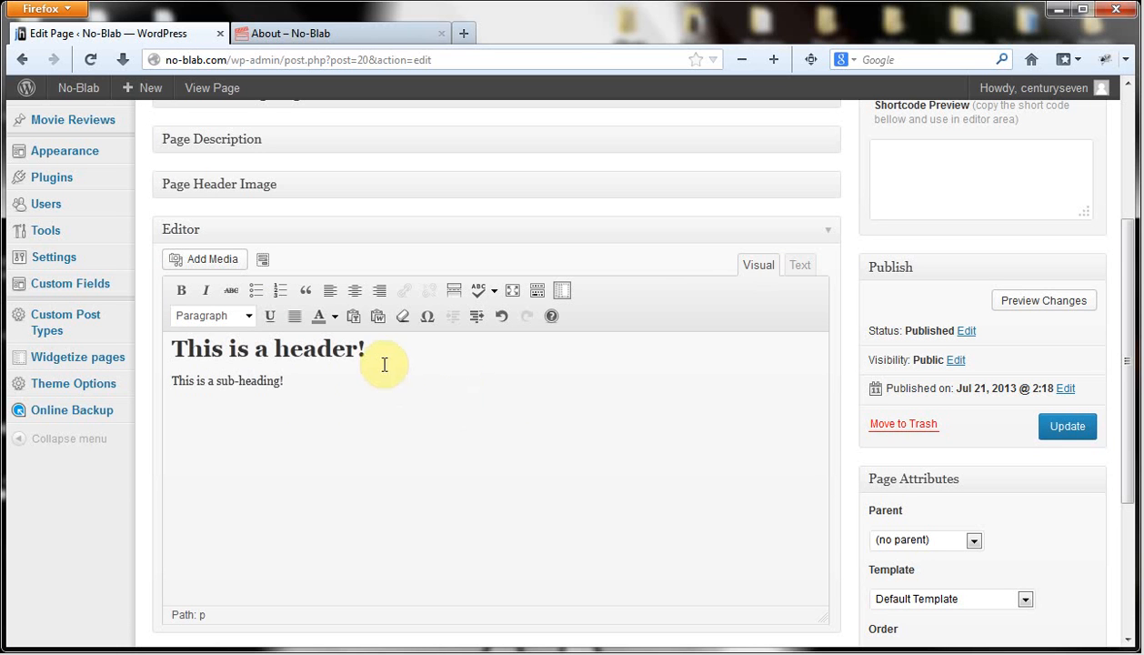
pyautogui.tripleClick(207, 388)
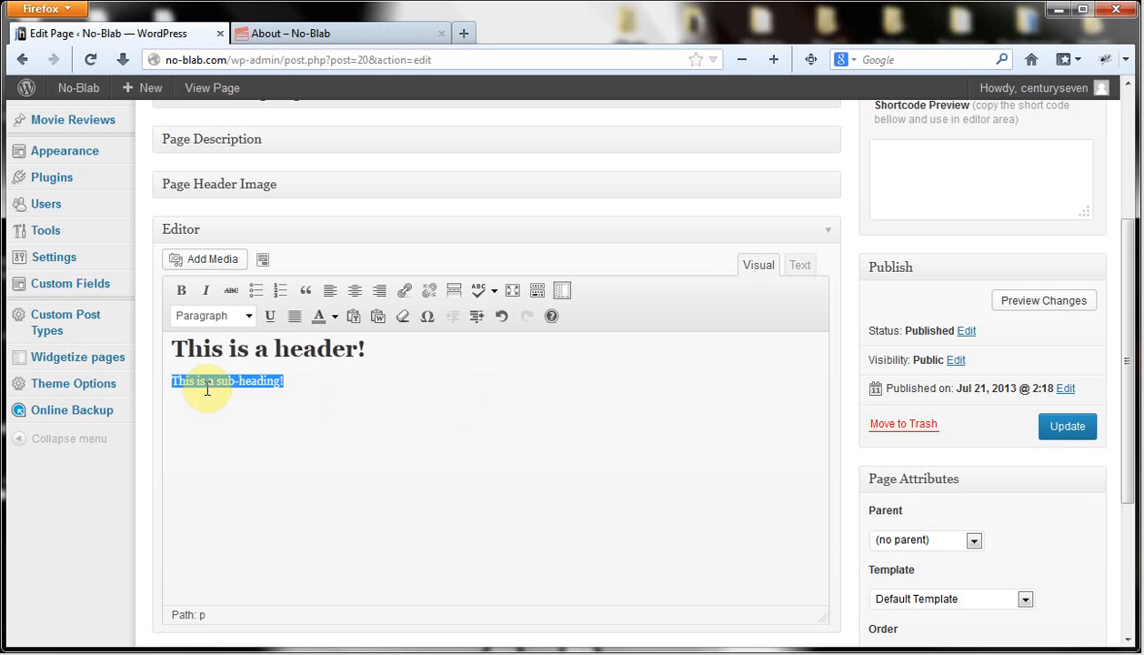
pyautogui.click(248, 315)
pyautogui.scroll(-1, 306, 450)
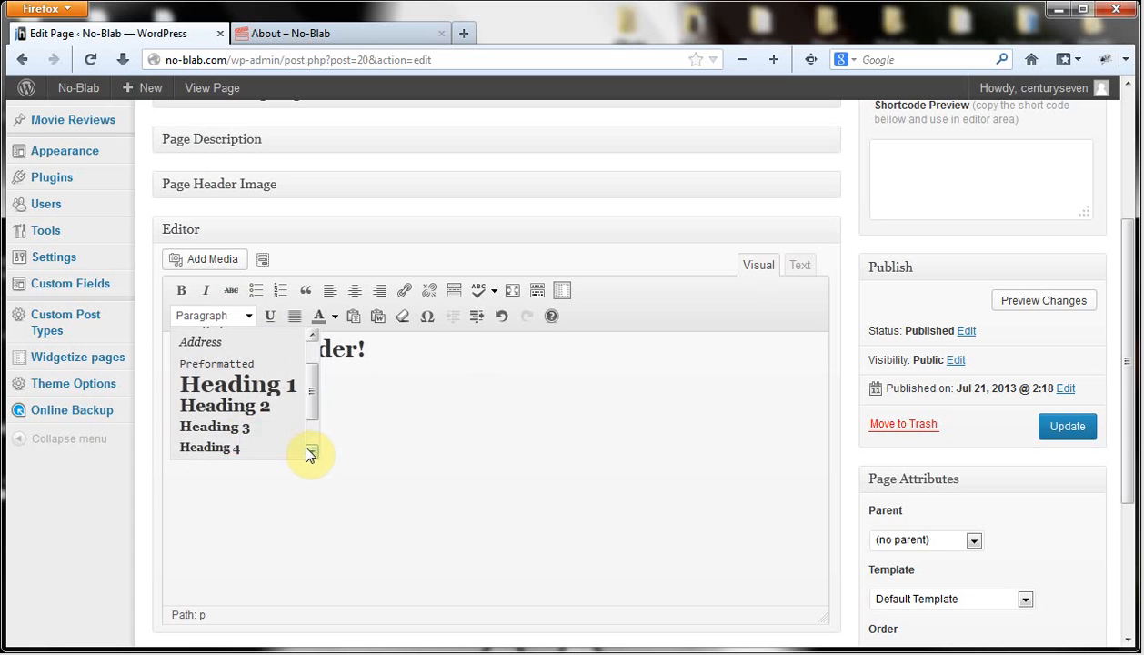
pyautogui.click(237, 427)
# Below the sub-heading, add the text "This is a paragraph!" and a bulleted list of Item 1, Item 2 and Item 3.
pyautogui.click(371, 381)
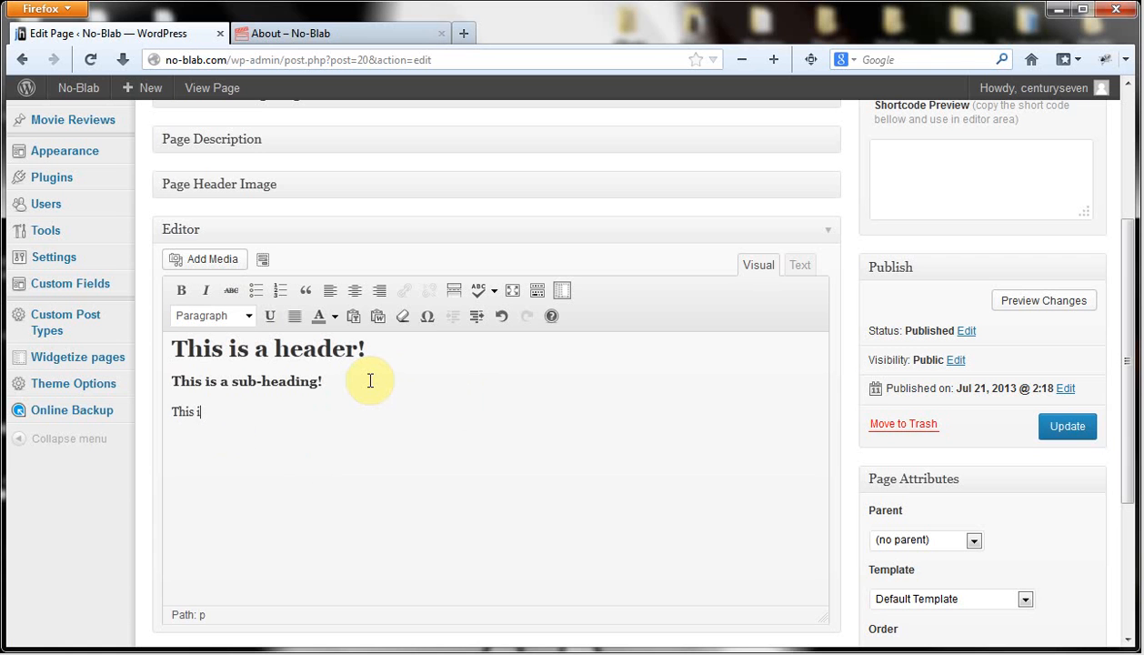
pyautogui.write('ragraph!')
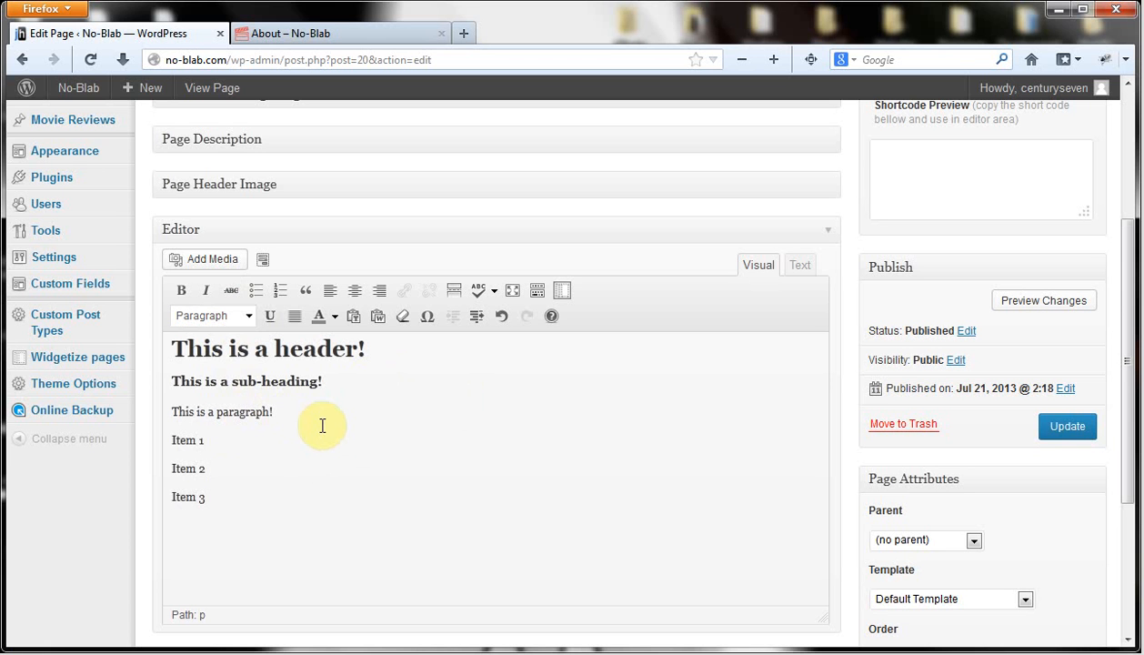
pyautogui.moveTo(217, 501); pyautogui.dragTo(170, 443)
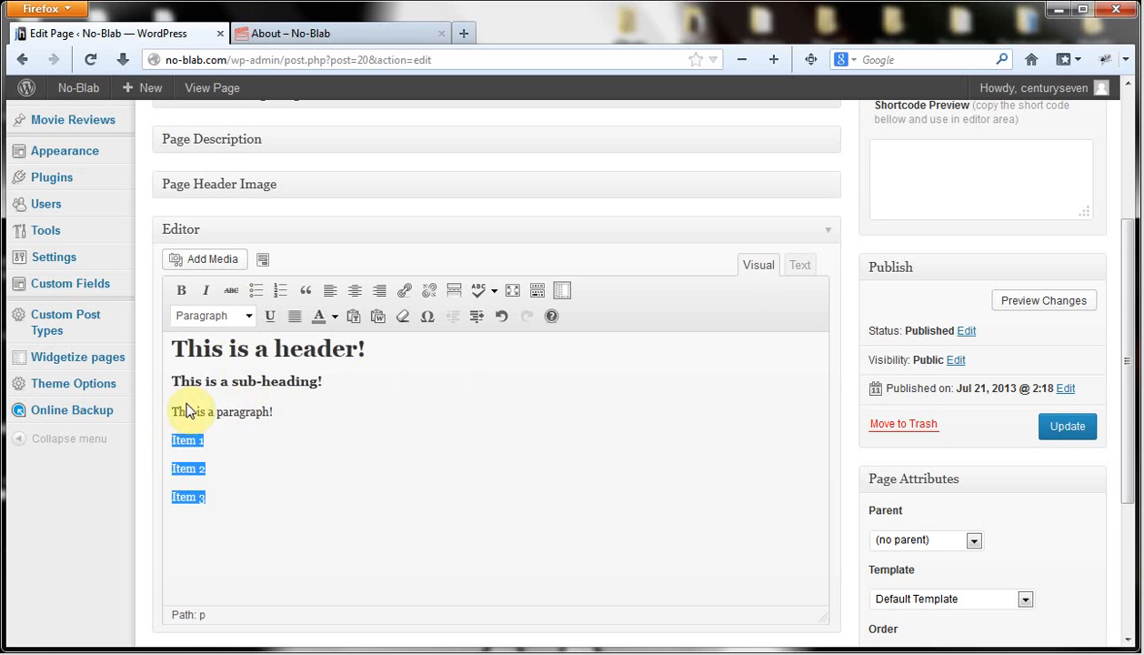
pyautogui.click(257, 293)
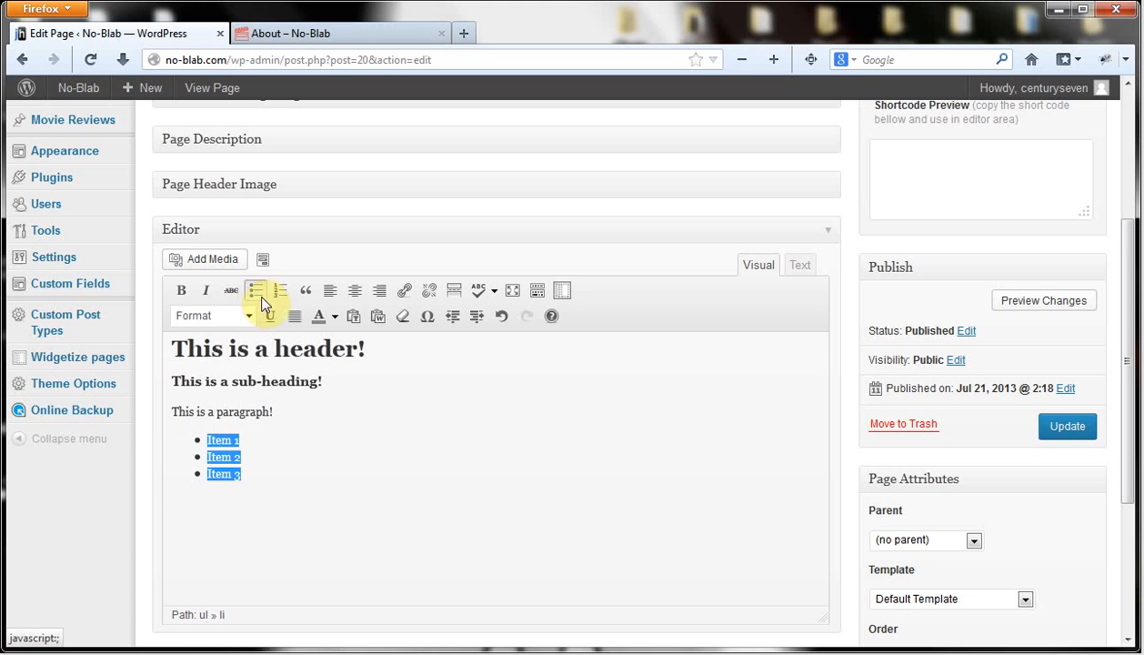
pyautogui.click(484, 453)
# Update the About page to save the new content.
pyautogui.scroll(4, 1106, 454)
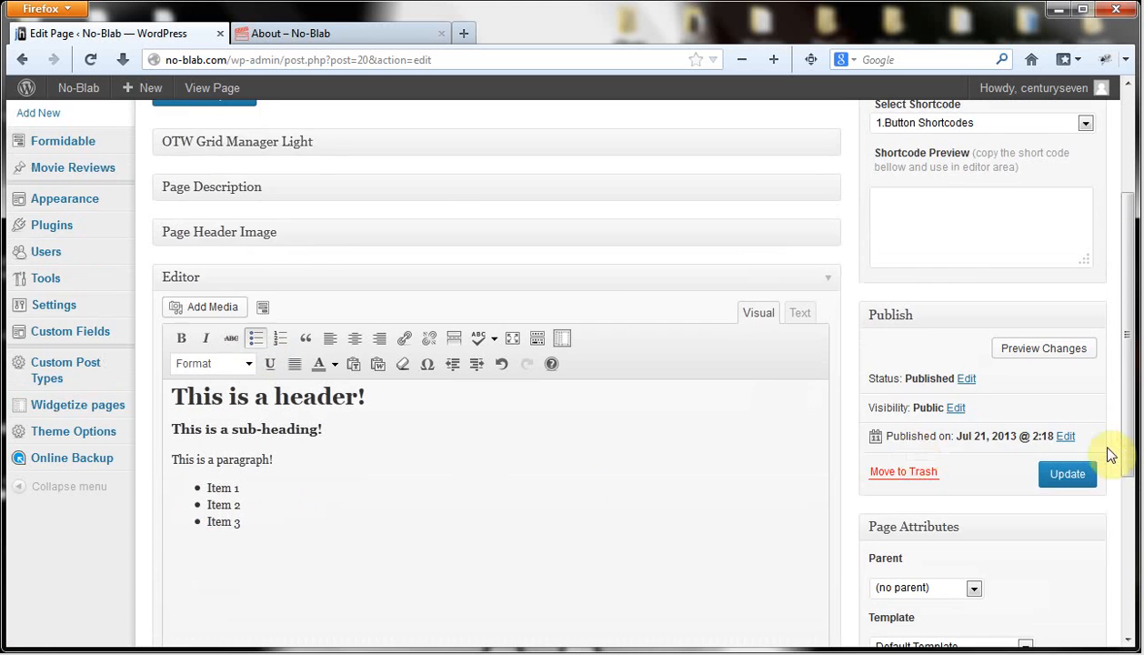
pyautogui.scroll(-3, 1078, 446)
pyautogui.scroll(-1, 1079, 452)
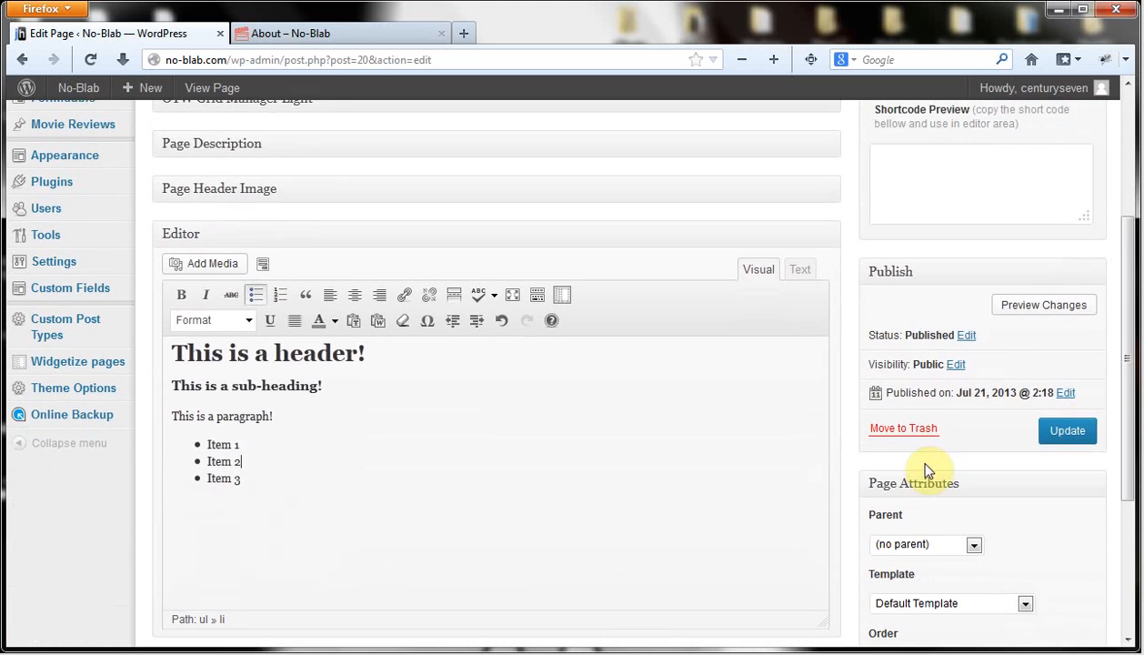
pyautogui.click(1078, 416)
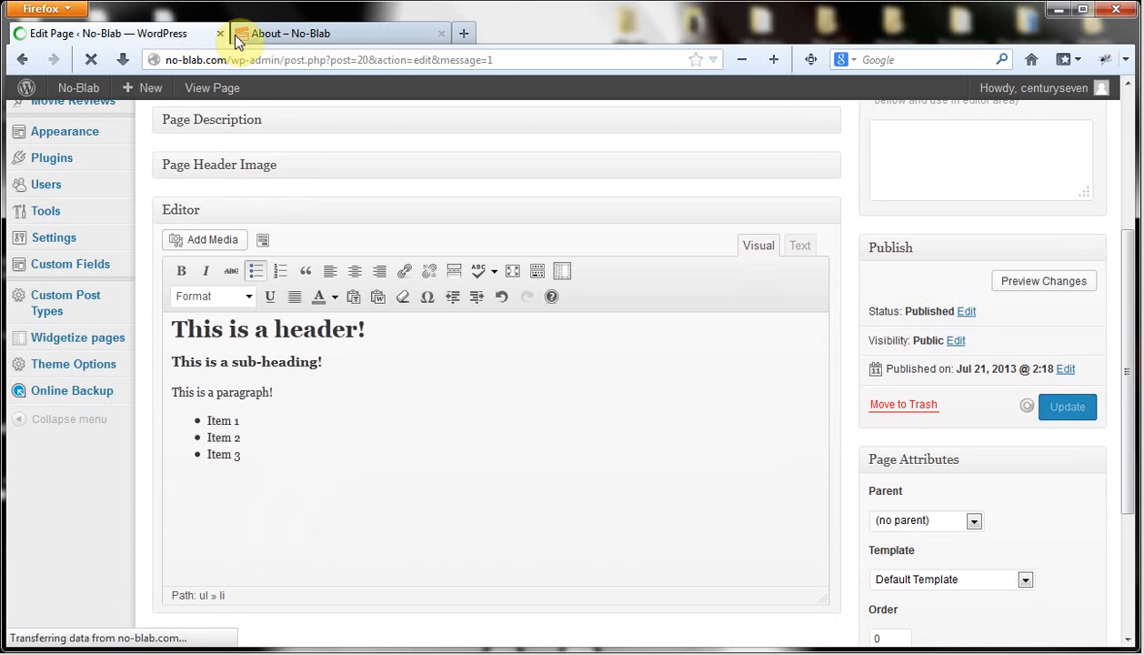
# Reload the live About page and examine how the header, sub-heading, paragraph and list are displayed.
pyautogui.click(292, 32)
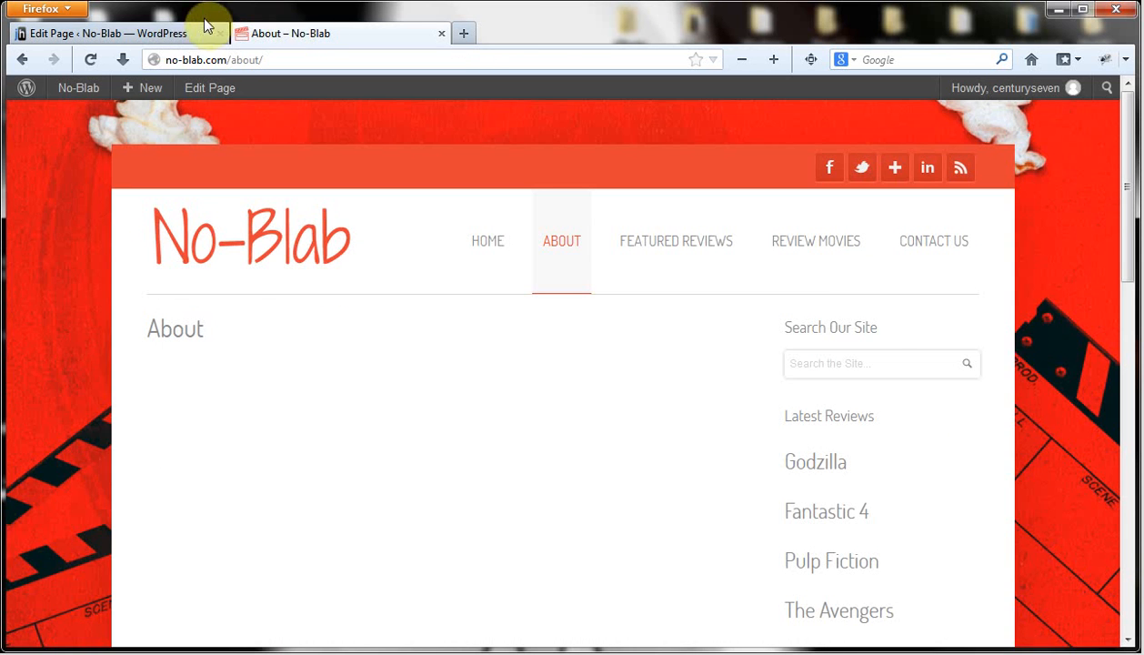
pyautogui.click(143, 34)
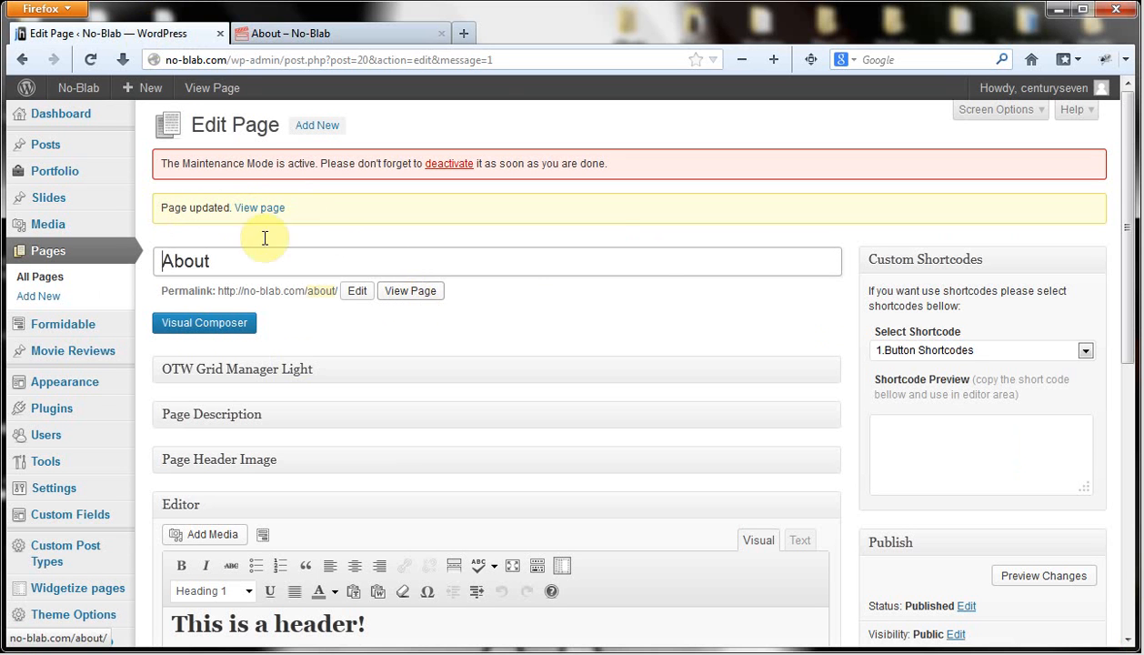
pyautogui.click(294, 34)
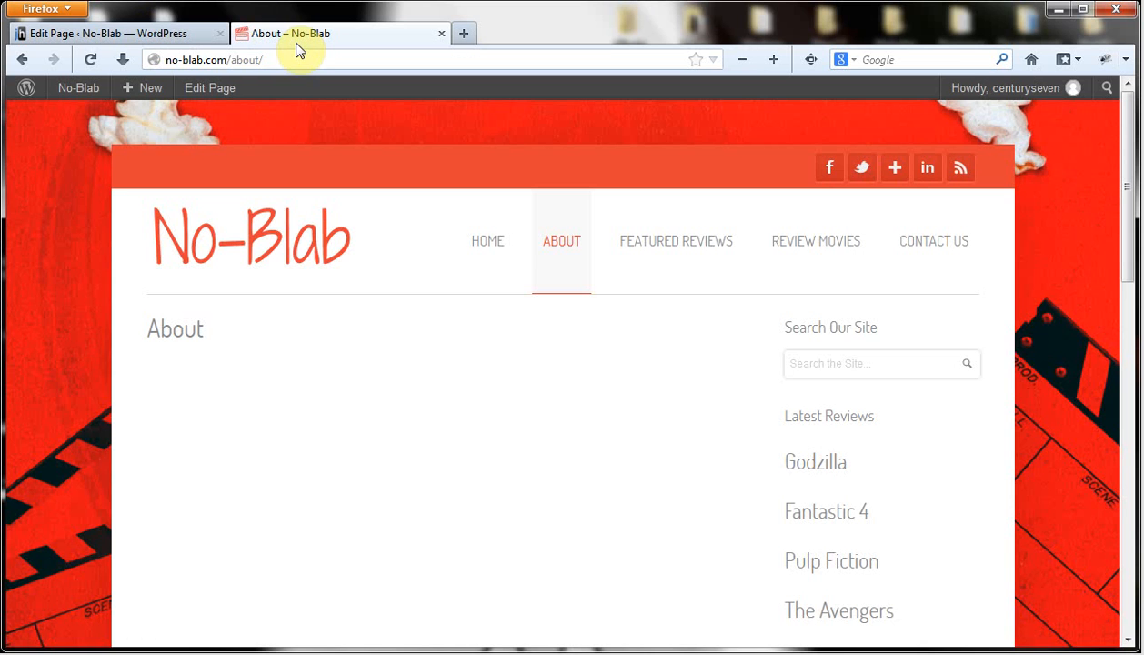
pyautogui.click(89, 60)
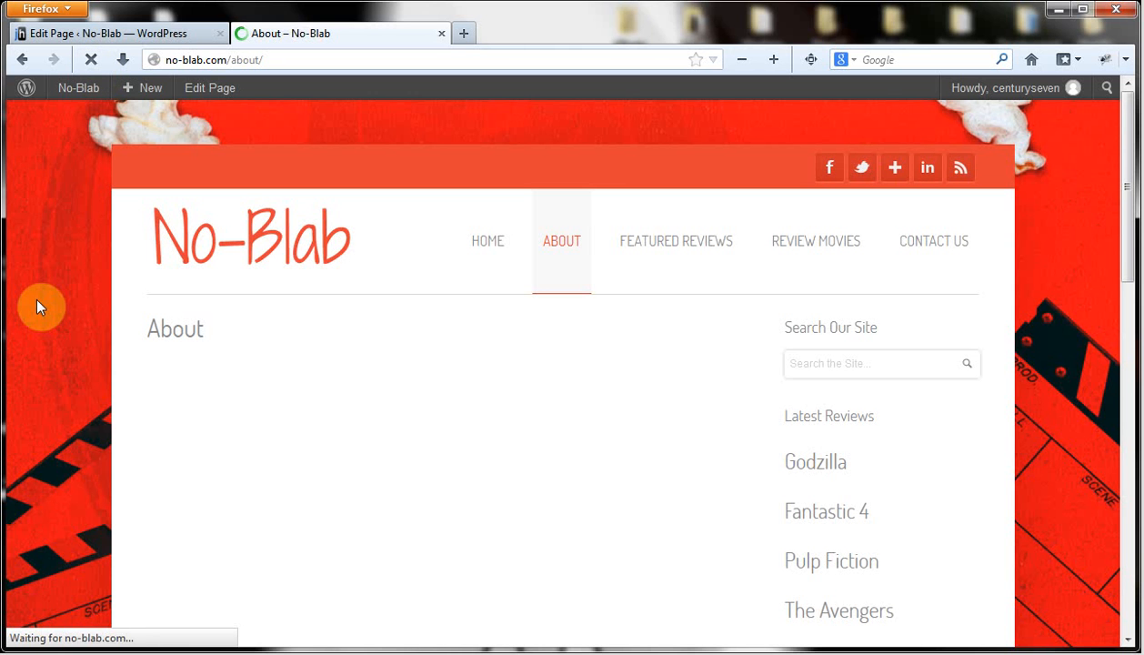
pyautogui.scroll(-3, 37, 301)
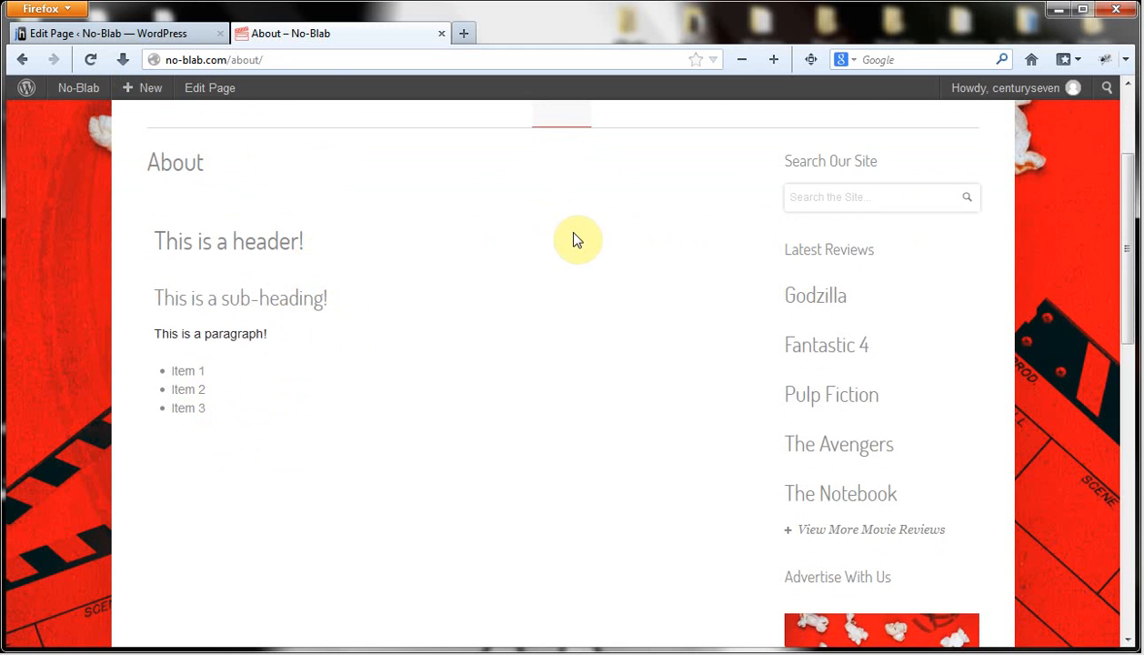
pyautogui.scroll(-10, 573, 240)
pyautogui.scroll(5, 407, 312)
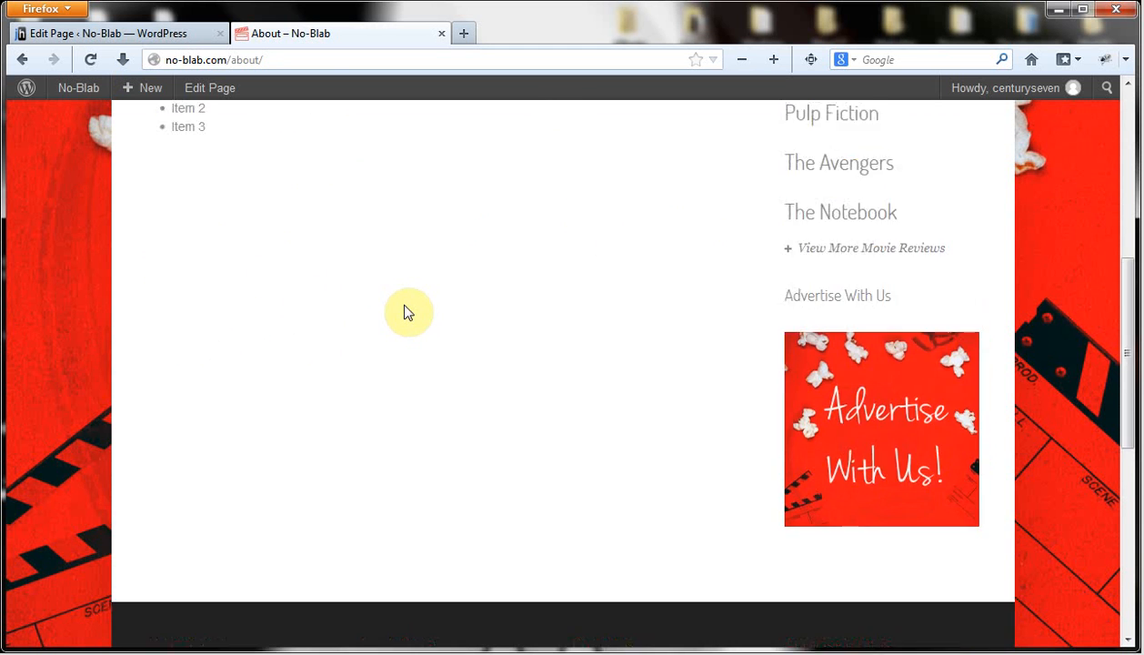
pyautogui.scroll(5, 404, 309)
# Back in the About page editor, insert the ad.png image from the media library on a new line below the bulleted list.
pyautogui.click(134, 33)
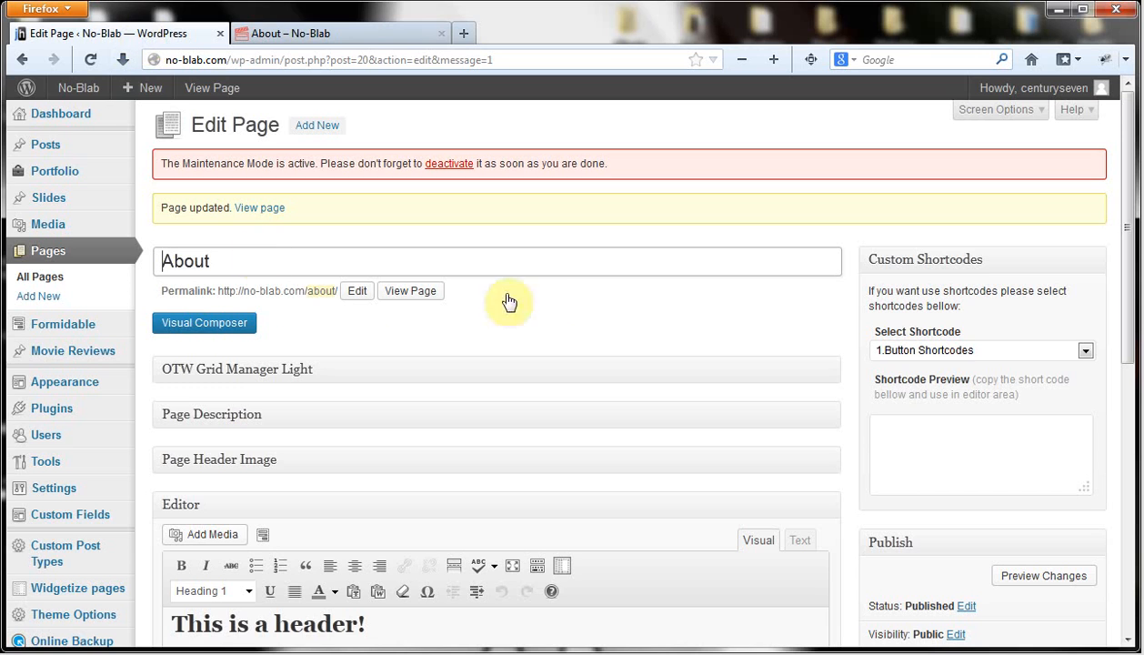
pyautogui.scroll(-3, 591, 330)
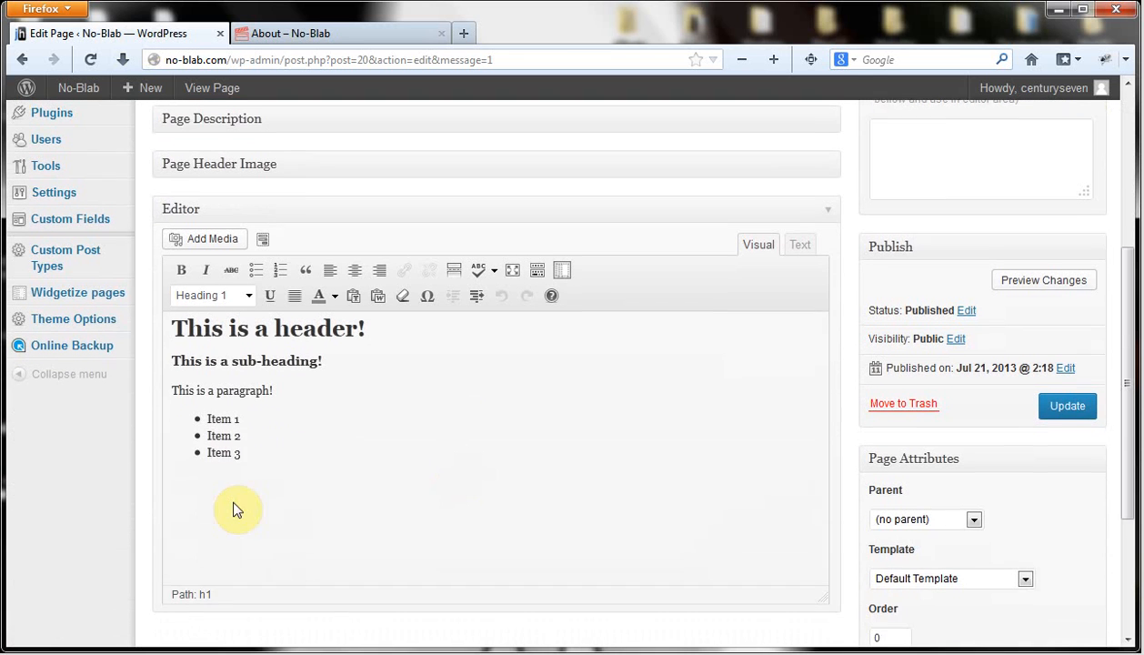
pyautogui.click(232, 496)
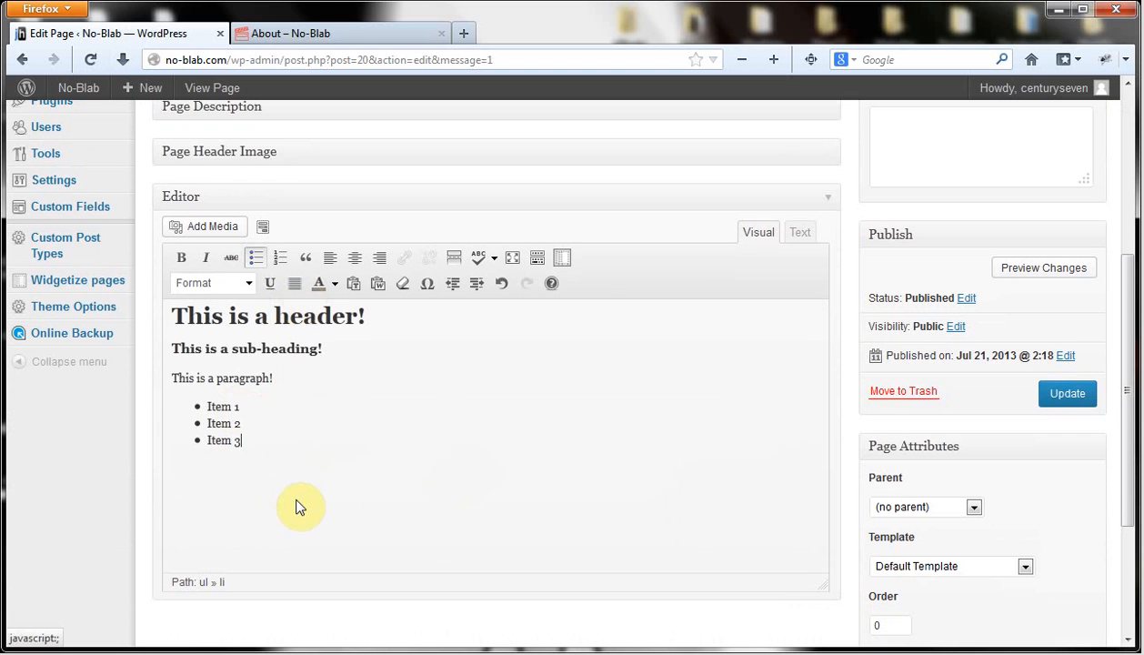
pyautogui.click(261, 261)
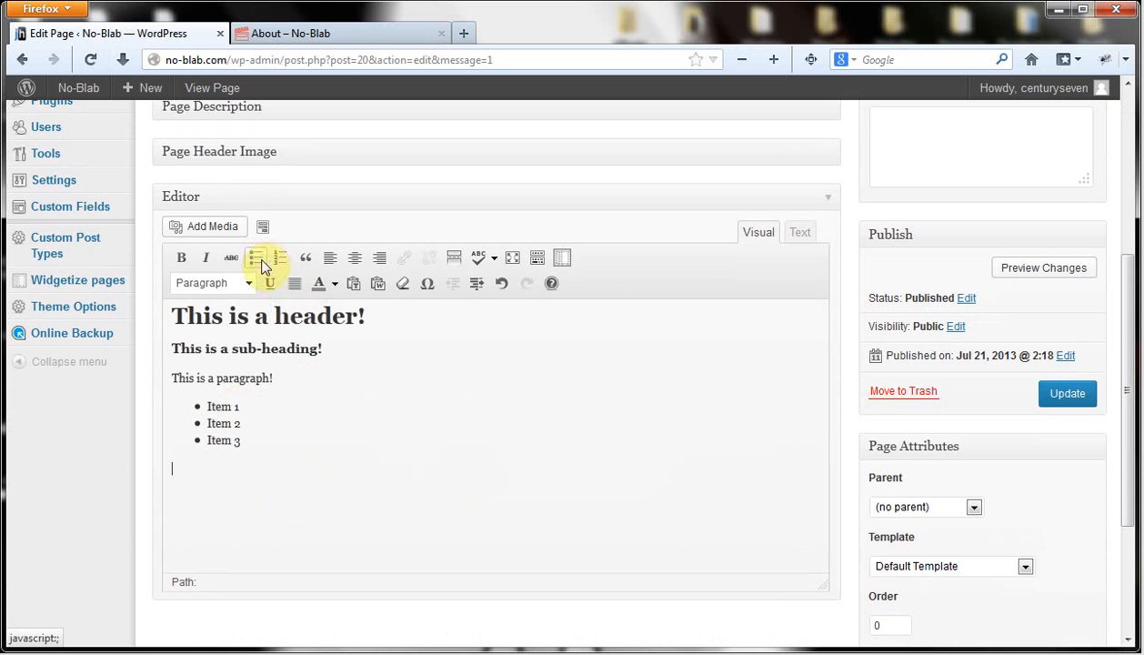
pyautogui.click(218, 234)
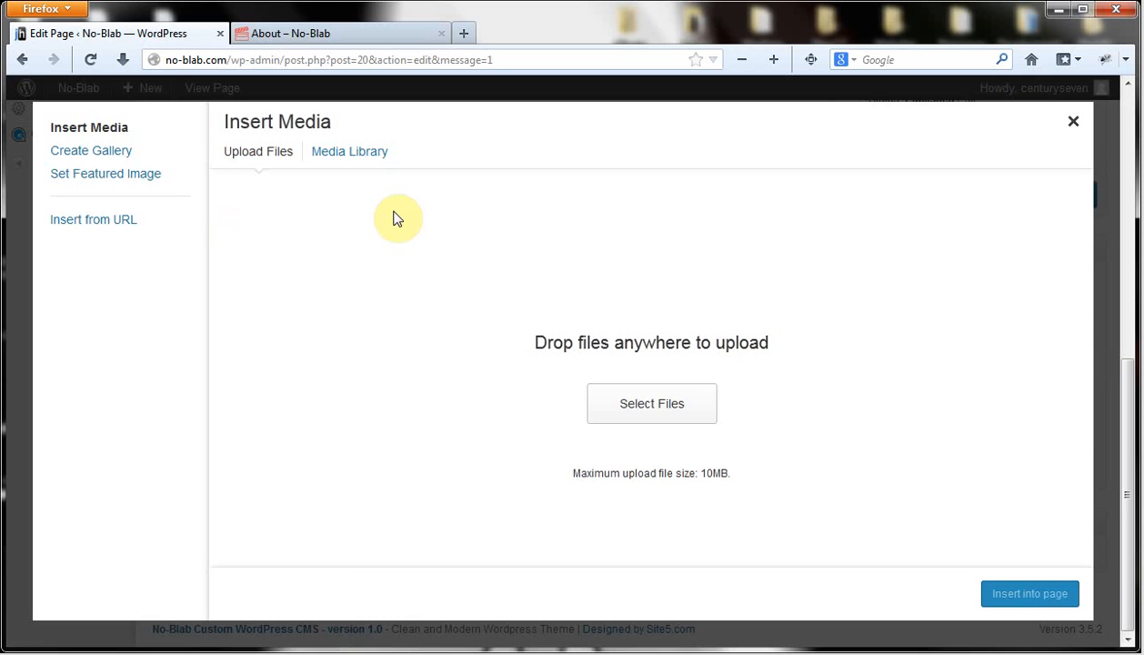
pyautogui.click(362, 161)
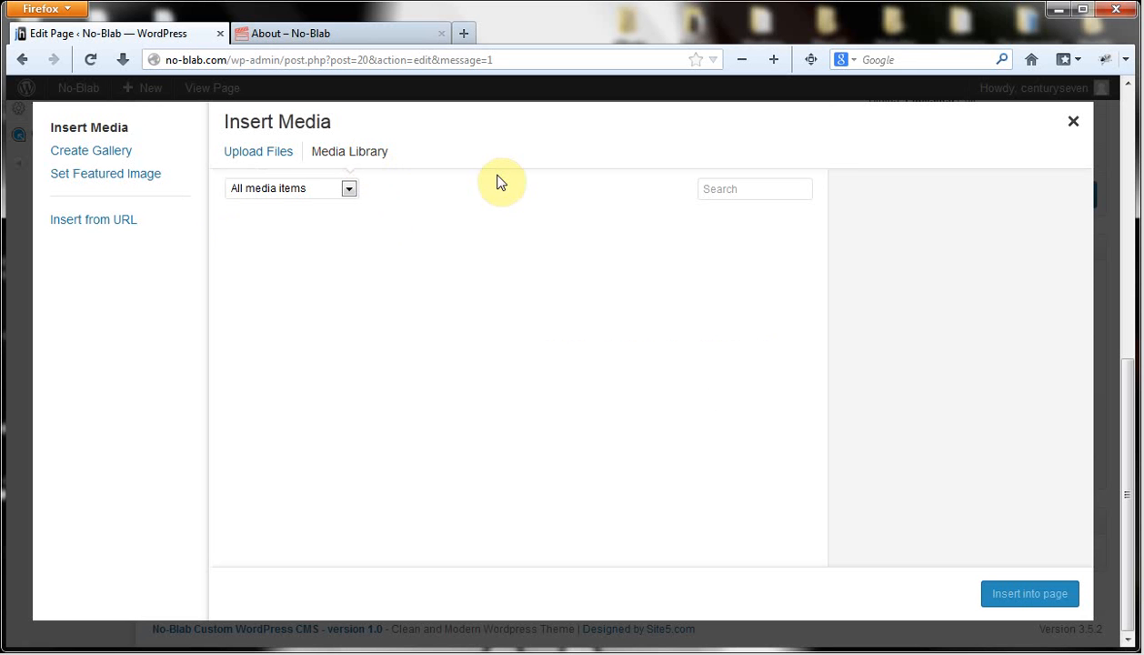
pyautogui.click(320, 314)
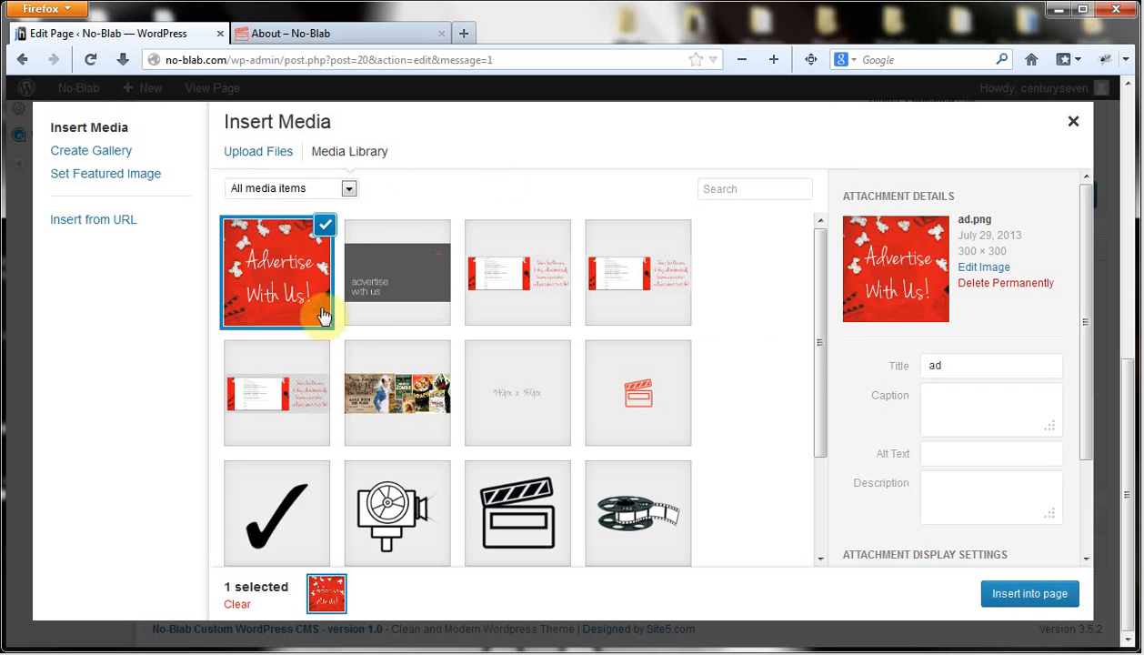
pyautogui.click(1026, 596)
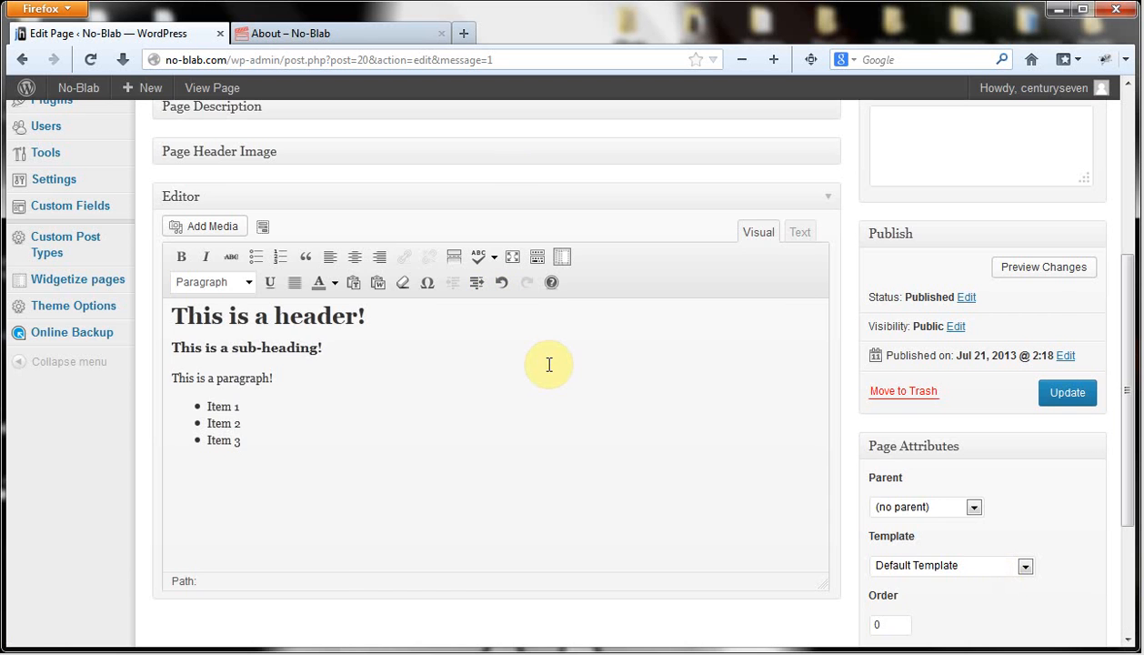
# Update the About page and reload the live page to check the inserted image below the list.
pyautogui.click(1069, 399)
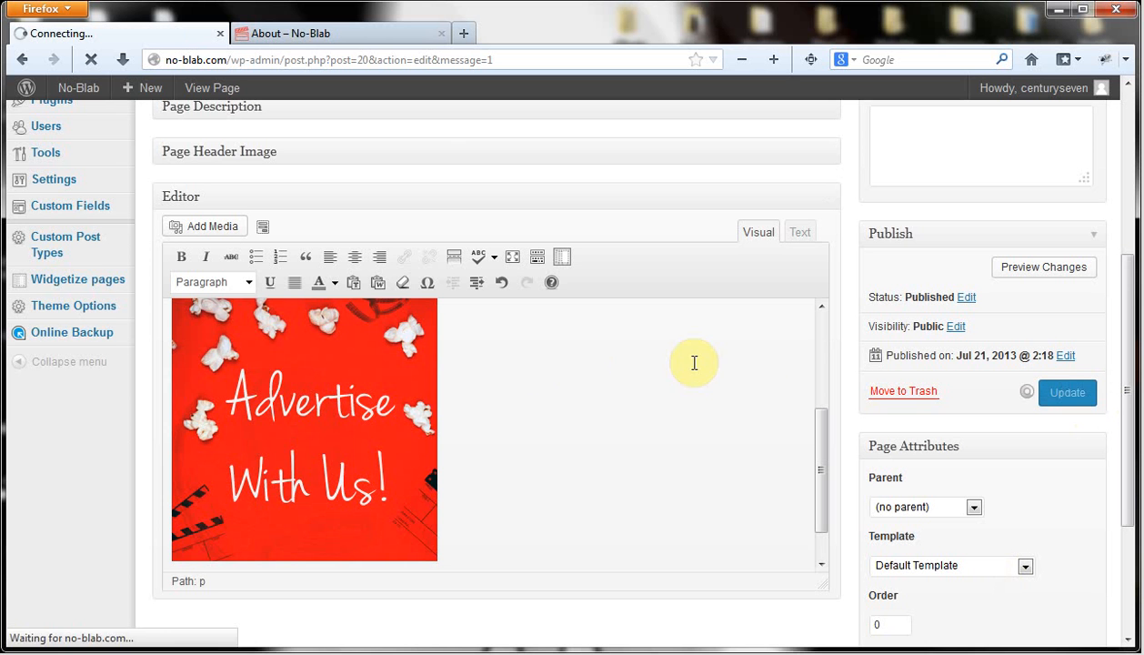
pyautogui.click(327, 35)
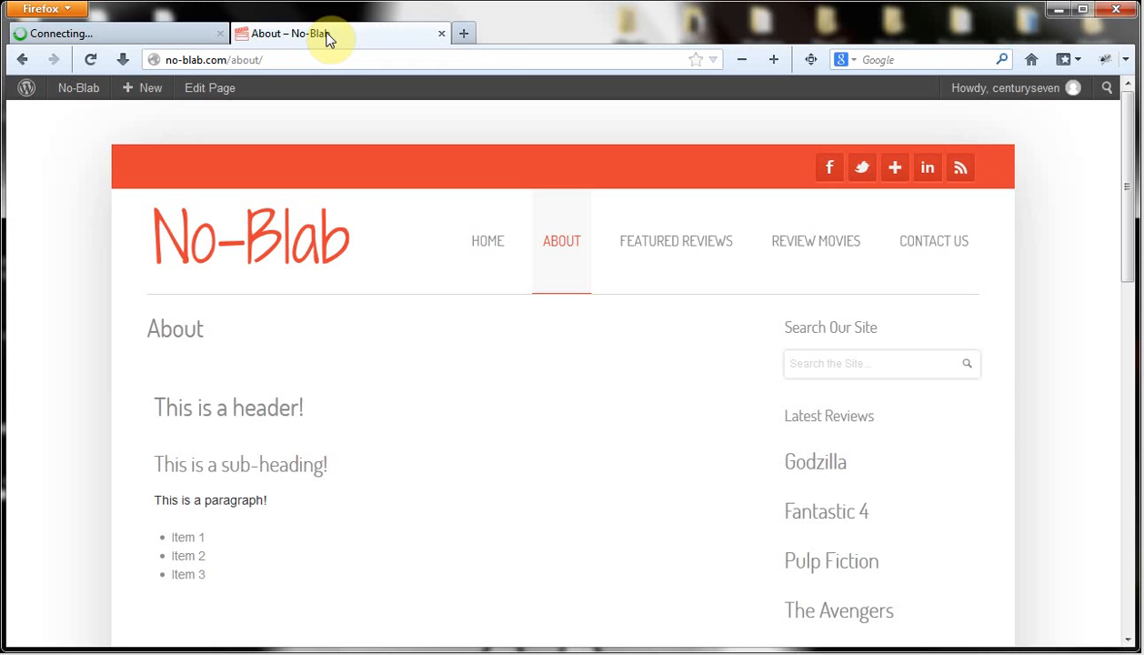
pyautogui.click(91, 62)
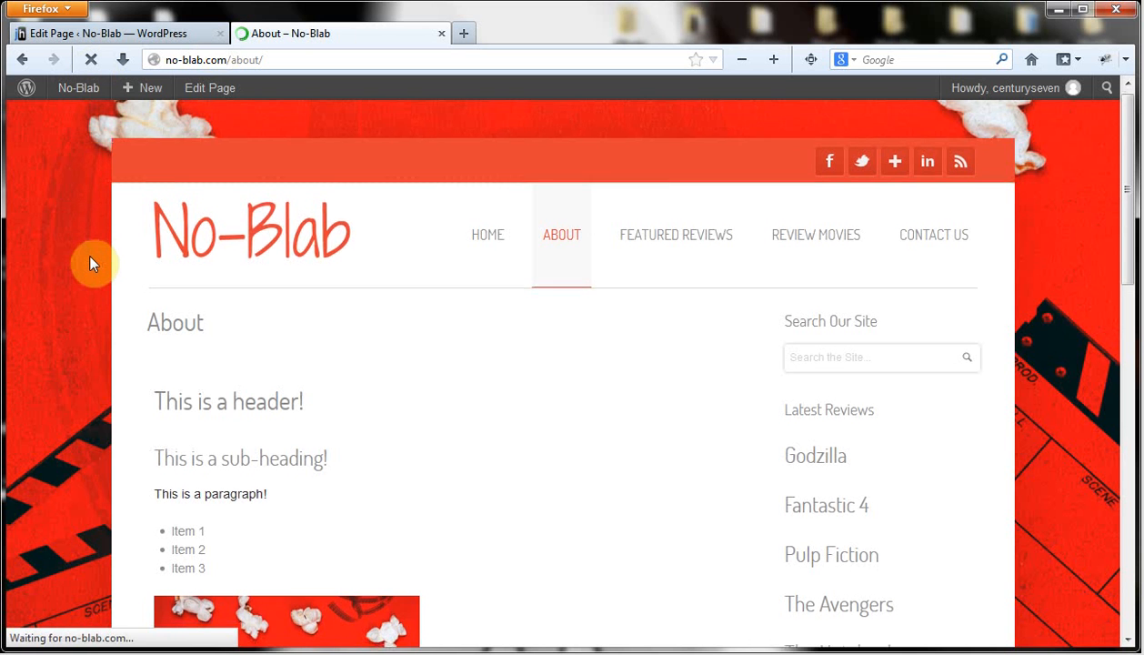
pyautogui.scroll(-2, 86, 257)
pyautogui.scroll(-5, 261, 281)
pyautogui.scroll(8, 261, 280)
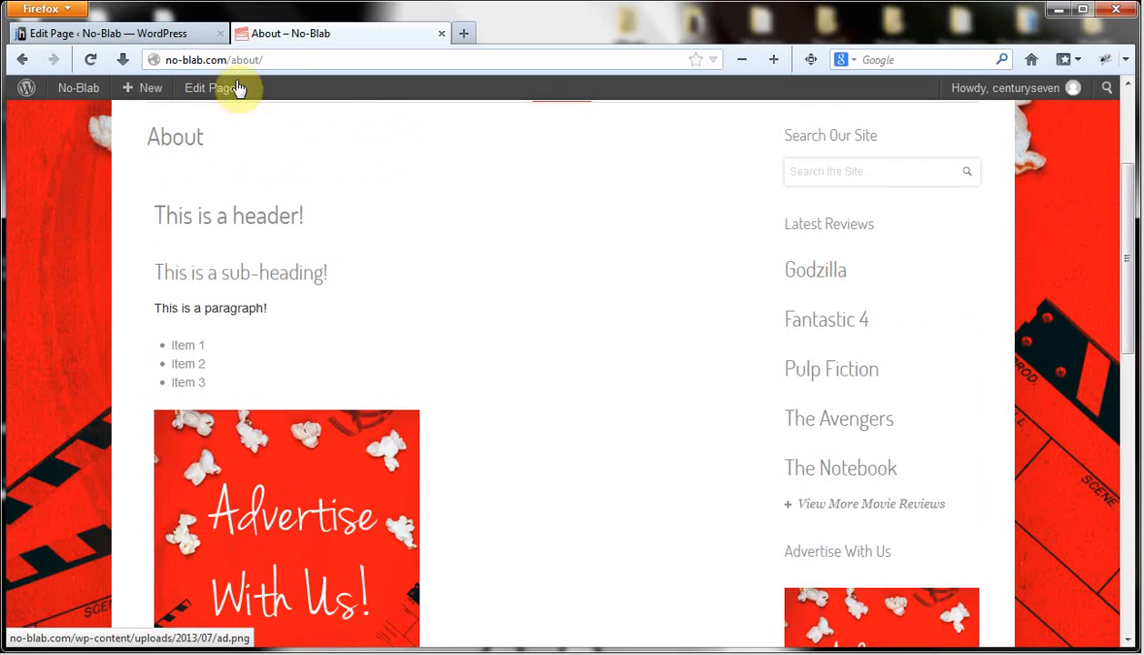
# In the About page editor, set the ad image's alignment to Right and apply the change.
pyautogui.click(180, 34)
pyautogui.scroll(-2, 634, 349)
pyautogui.scroll(-5, 634, 349)
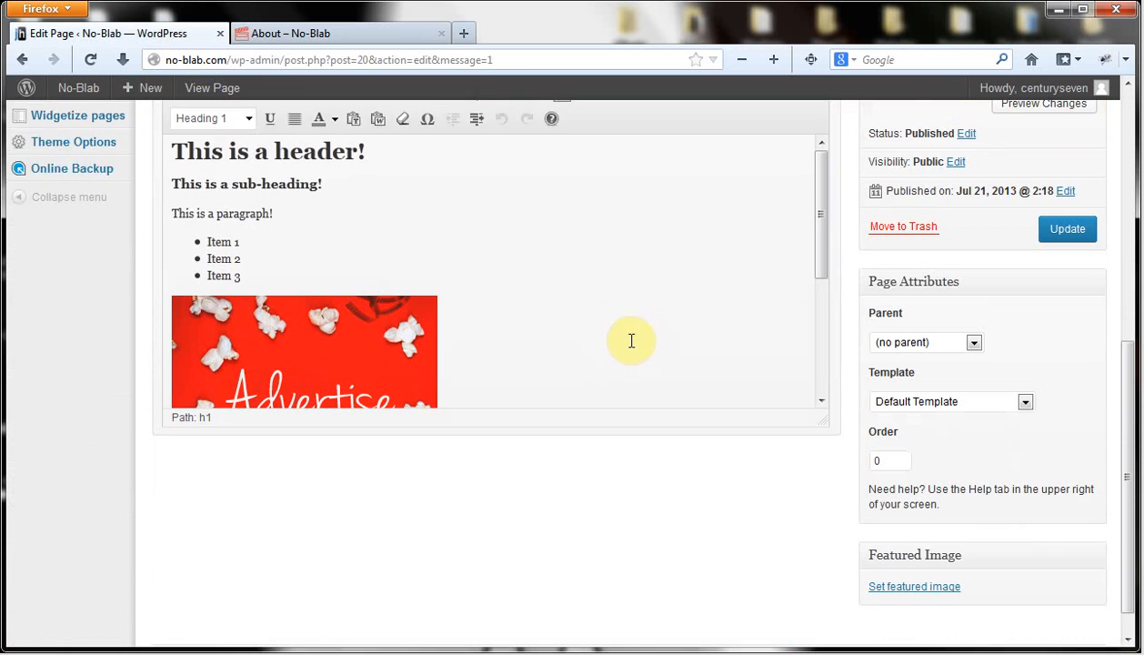
pyautogui.click(293, 316)
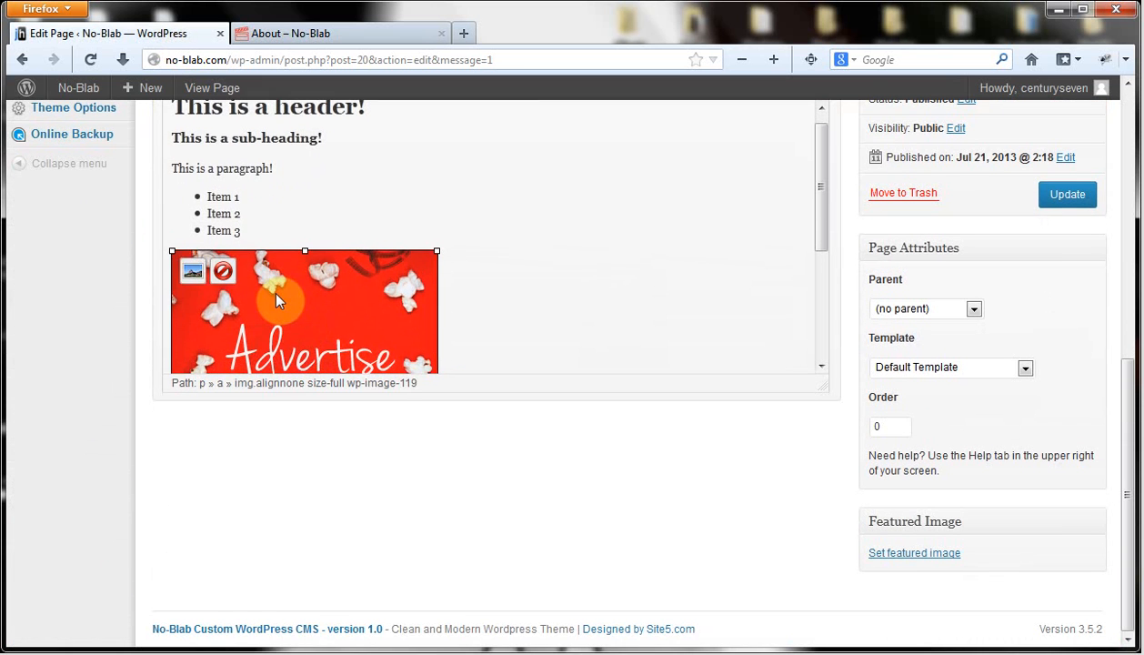
pyautogui.click(193, 273)
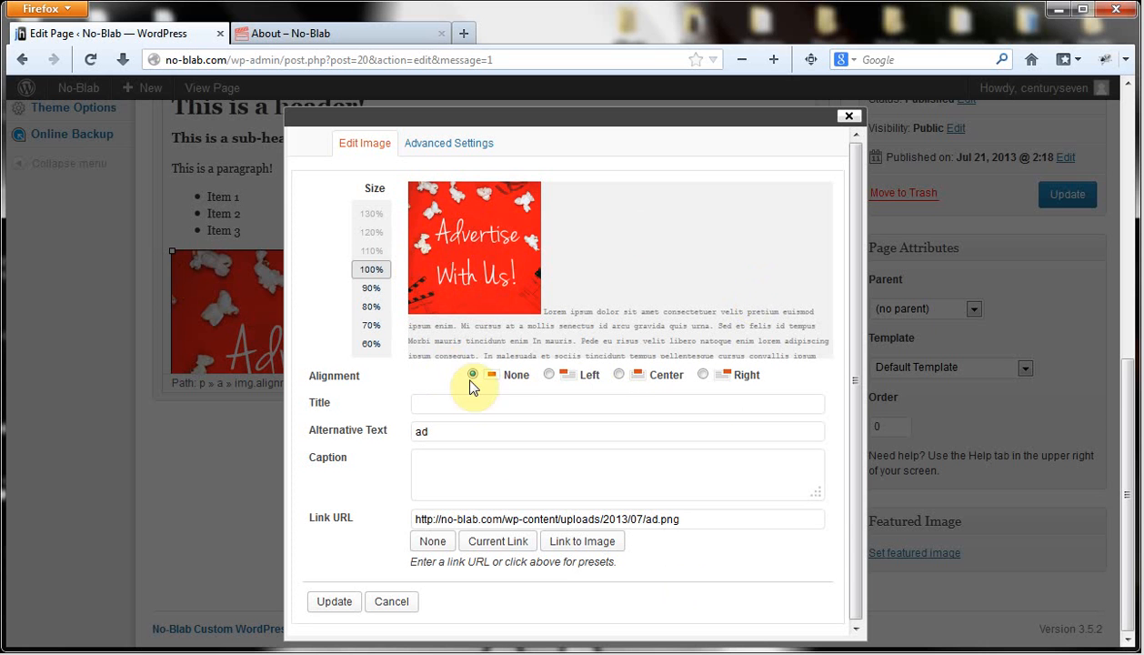
pyautogui.click(705, 376)
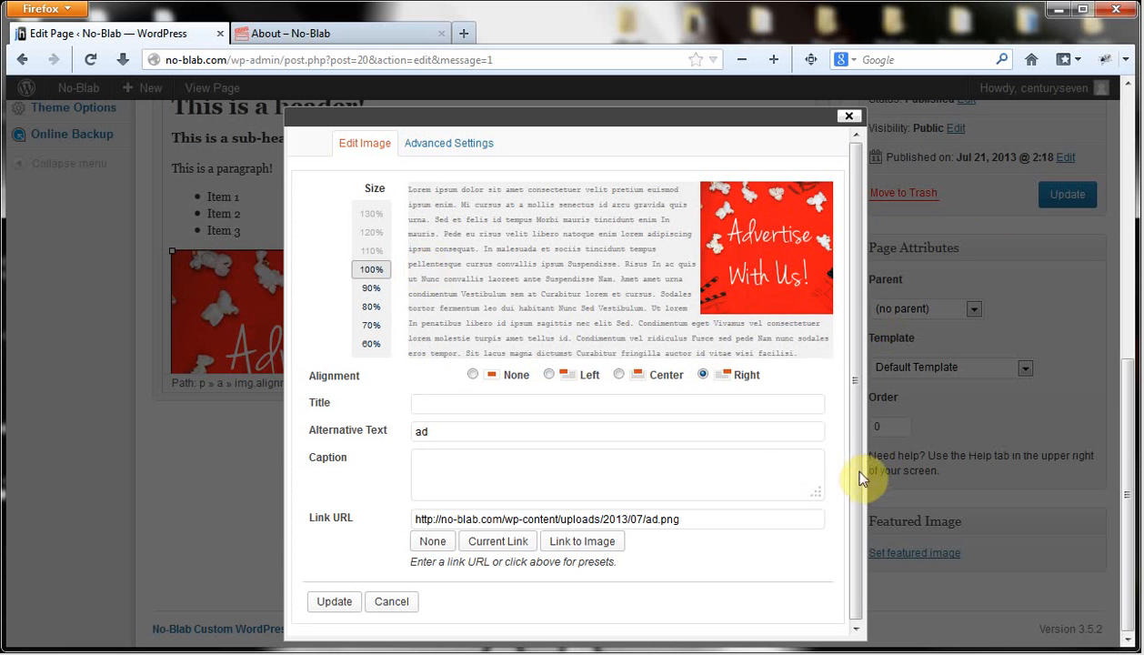
pyautogui.moveTo(858, 486); pyautogui.dragTo(757, 558)
pyautogui.click(332, 605)
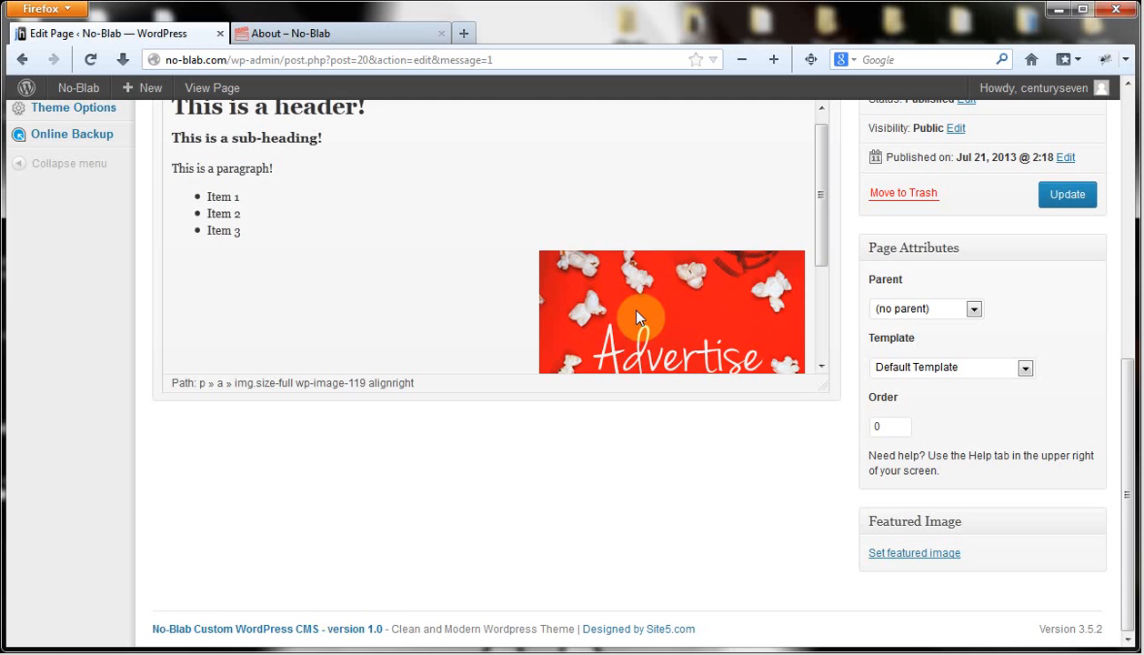
# Update the About page and reload the live page to check the image's right alignment.
pyautogui.click(1052, 200)
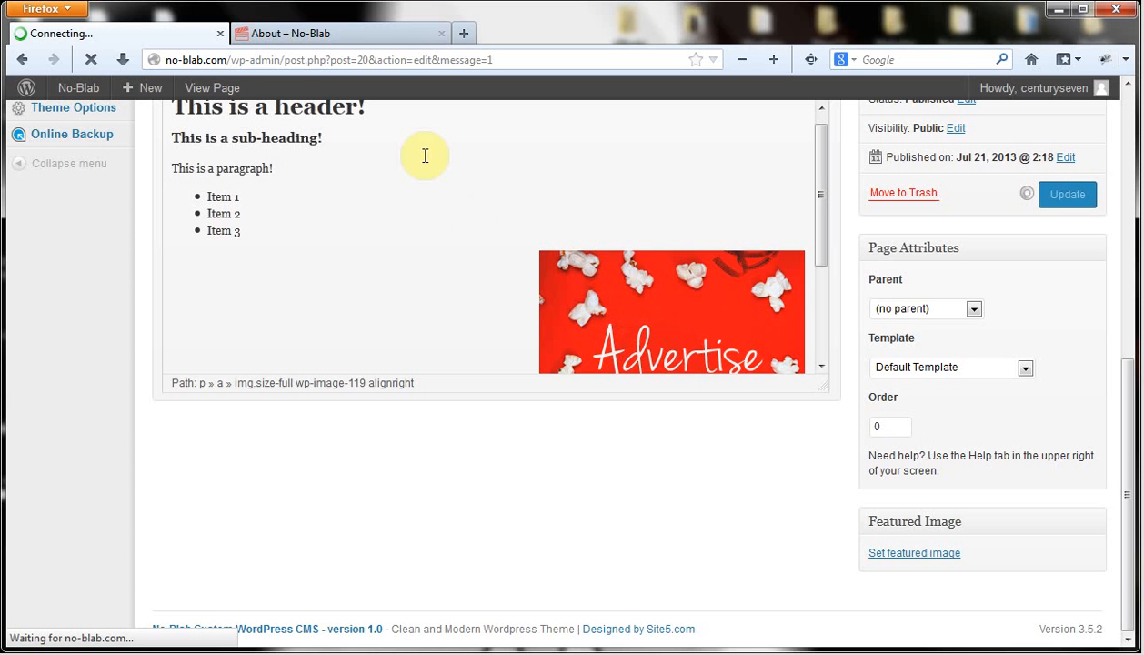
pyautogui.click(301, 36)
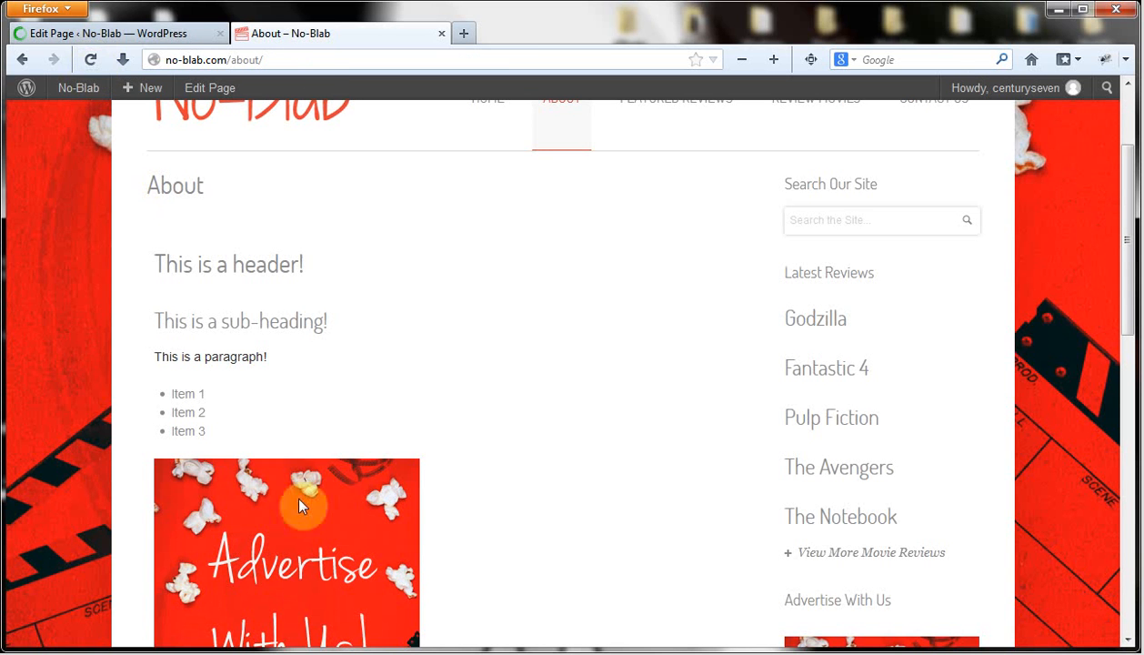
pyautogui.click(90, 59)
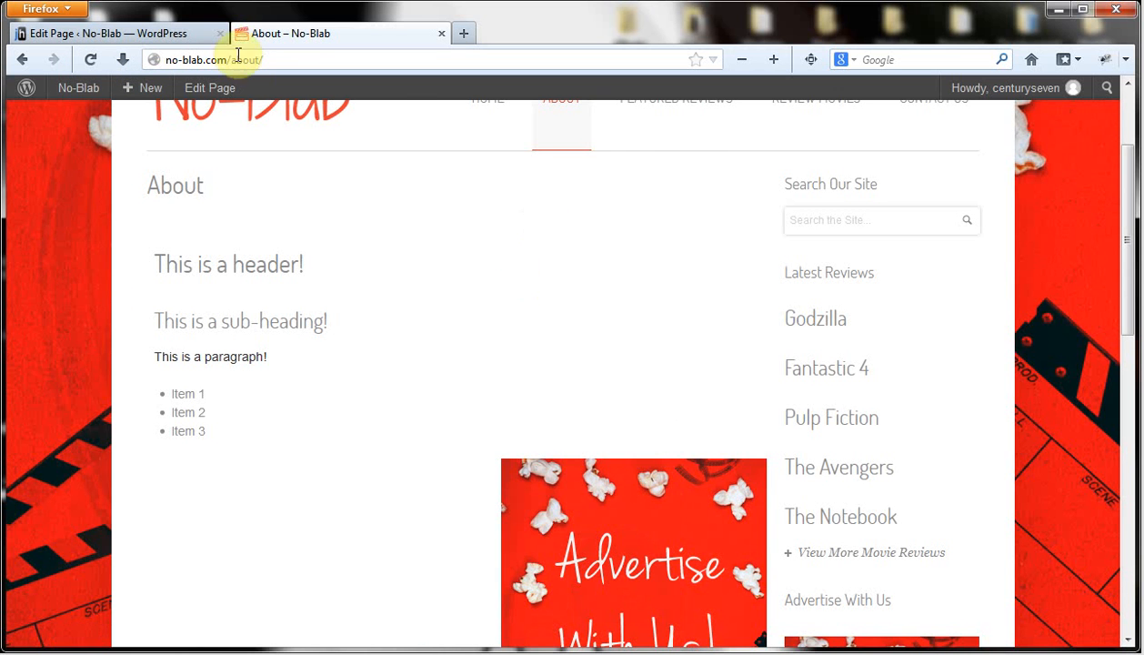
# In the About page's HTML source, move the linked ad.png image code from below the list to directly before the h1 header.
pyautogui.click(114, 34)
pyautogui.scroll(-6, 496, 481)
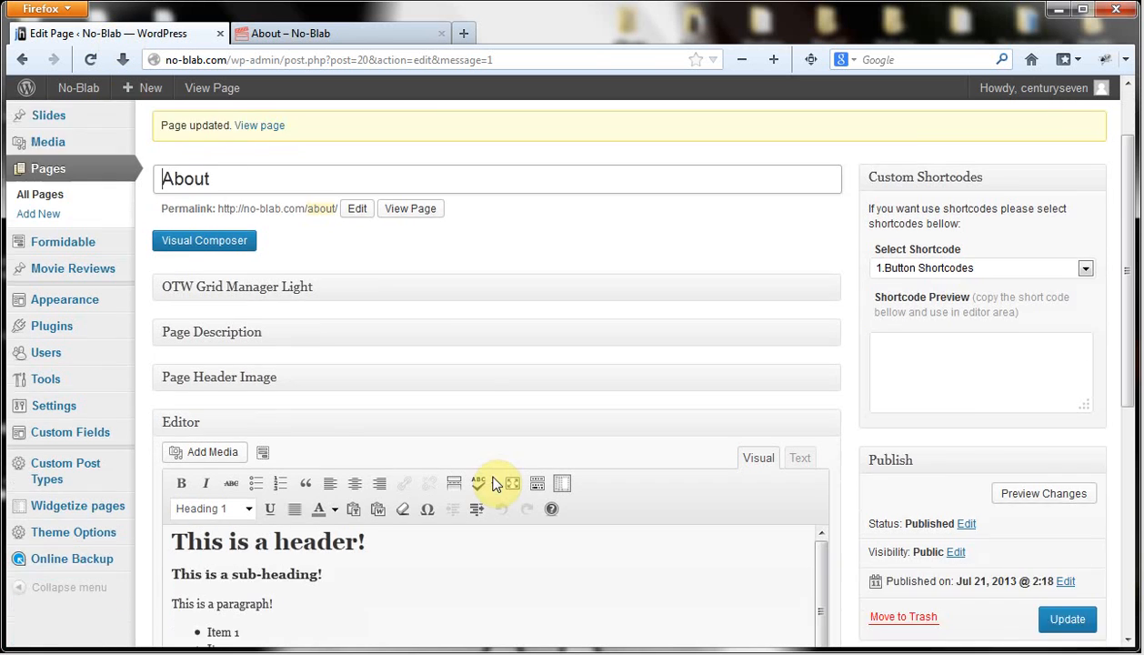
pyautogui.click(802, 204)
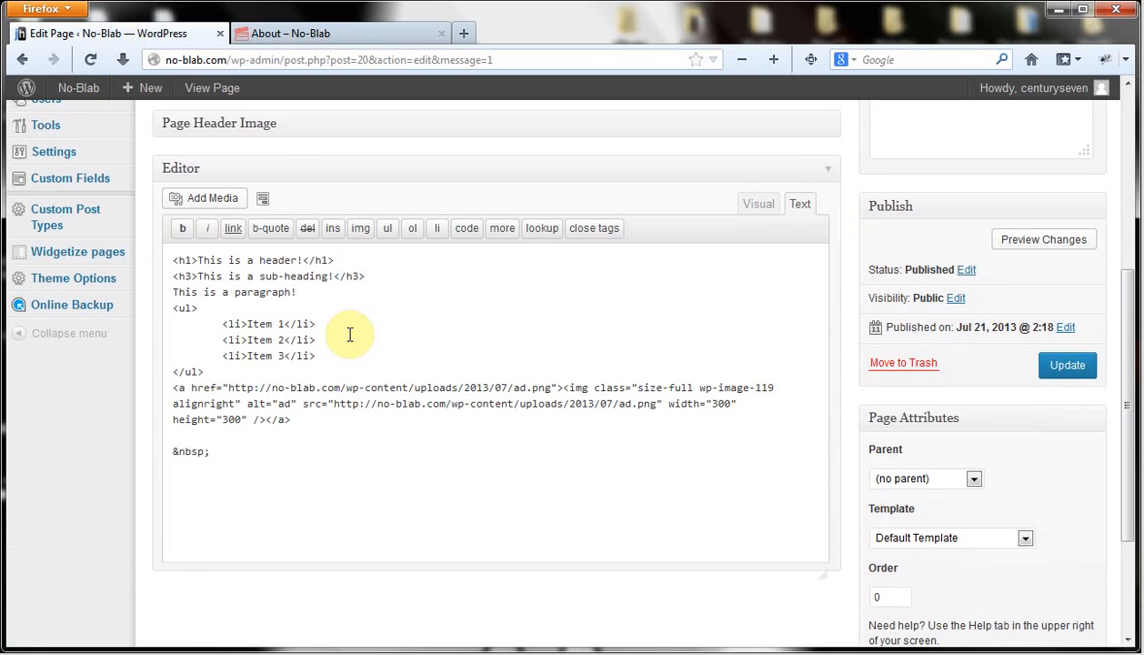
pyautogui.moveTo(307, 421); pyautogui.dragTo(161, 391)
pyautogui.hotkey('ctrl', 'c')
pyautogui.press('BackSpace')
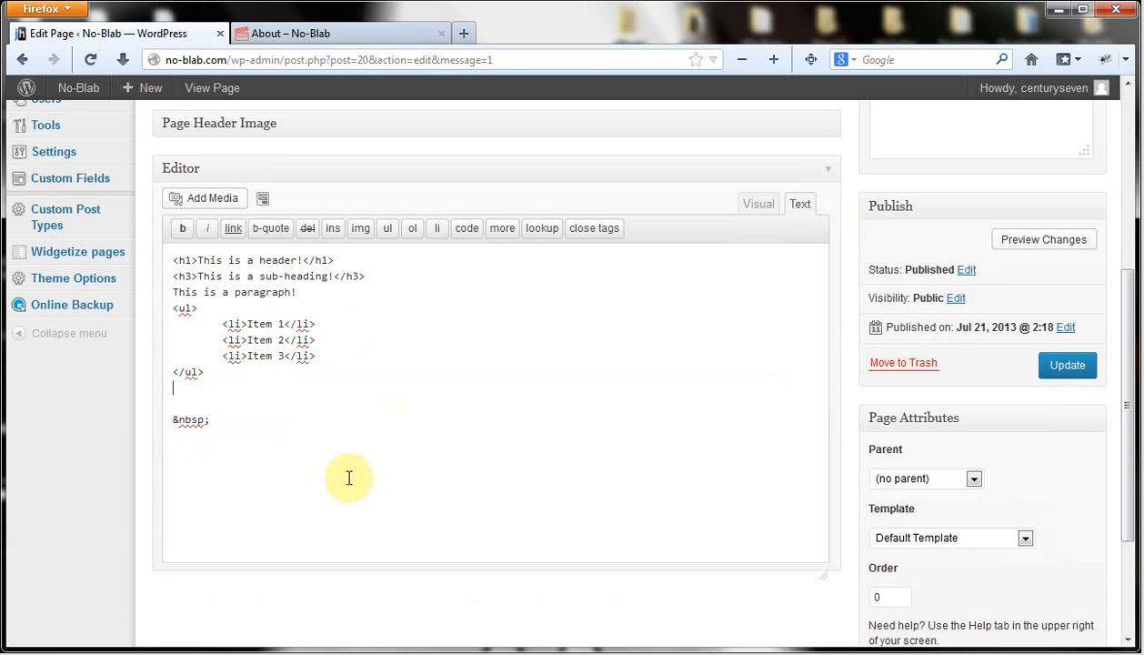
pyautogui.scroll(3, 174, 396)
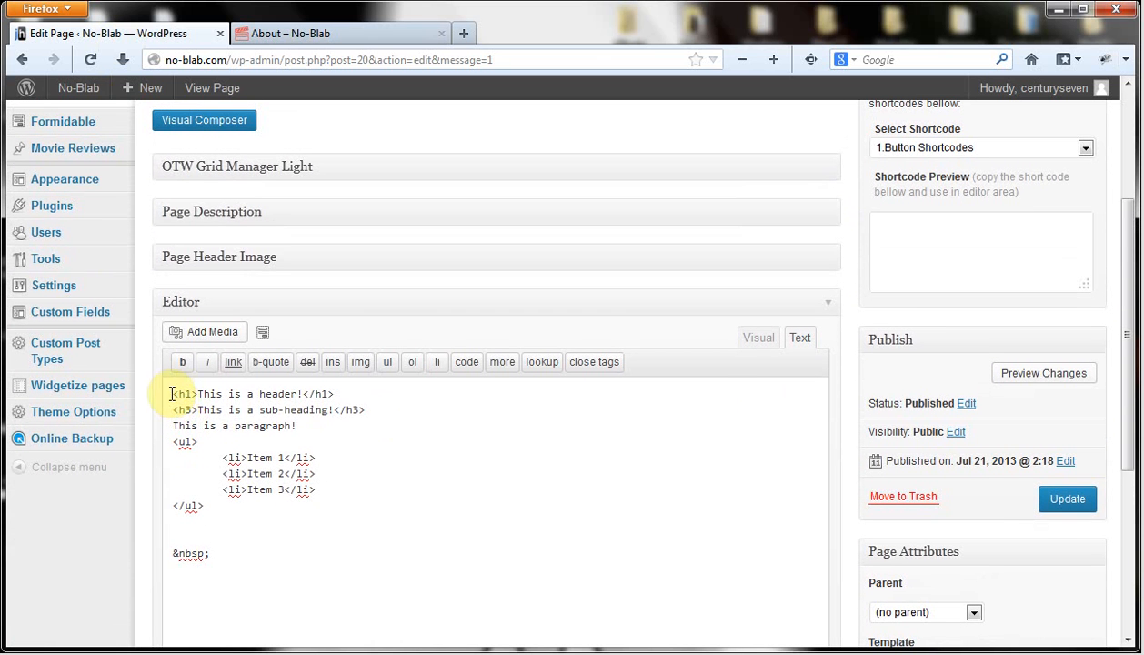
pyautogui.click(172, 394)
pyautogui.hotkey('ctrl', 'v')
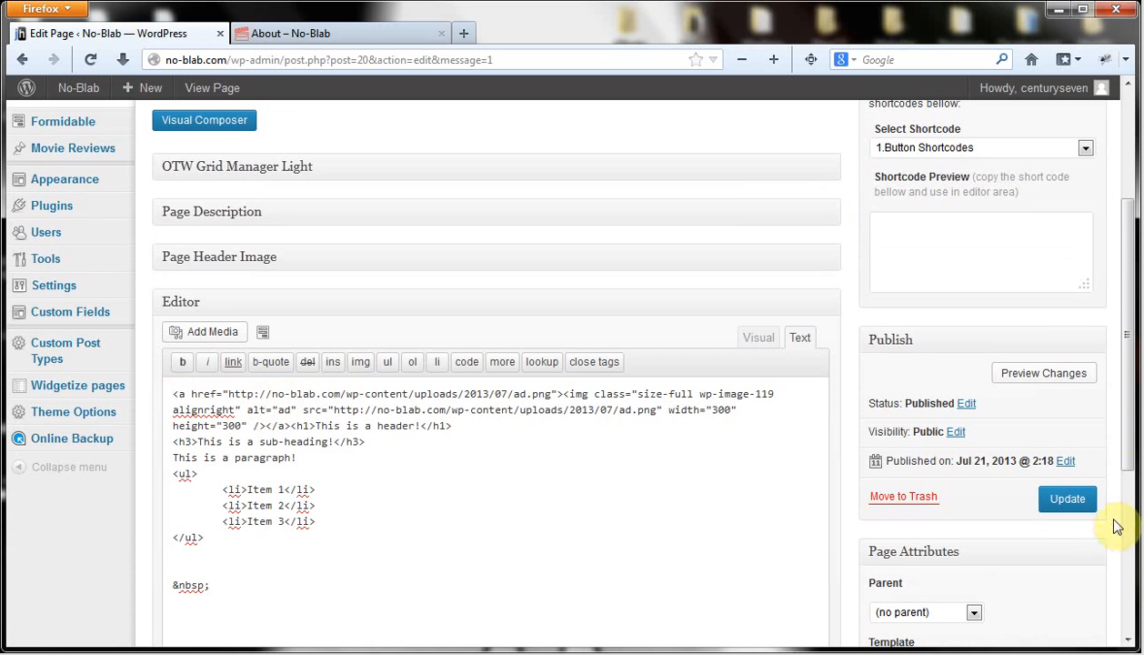
# Update the About page and reload the live page to check the image's position beside the header and text.
pyautogui.click(1068, 500)
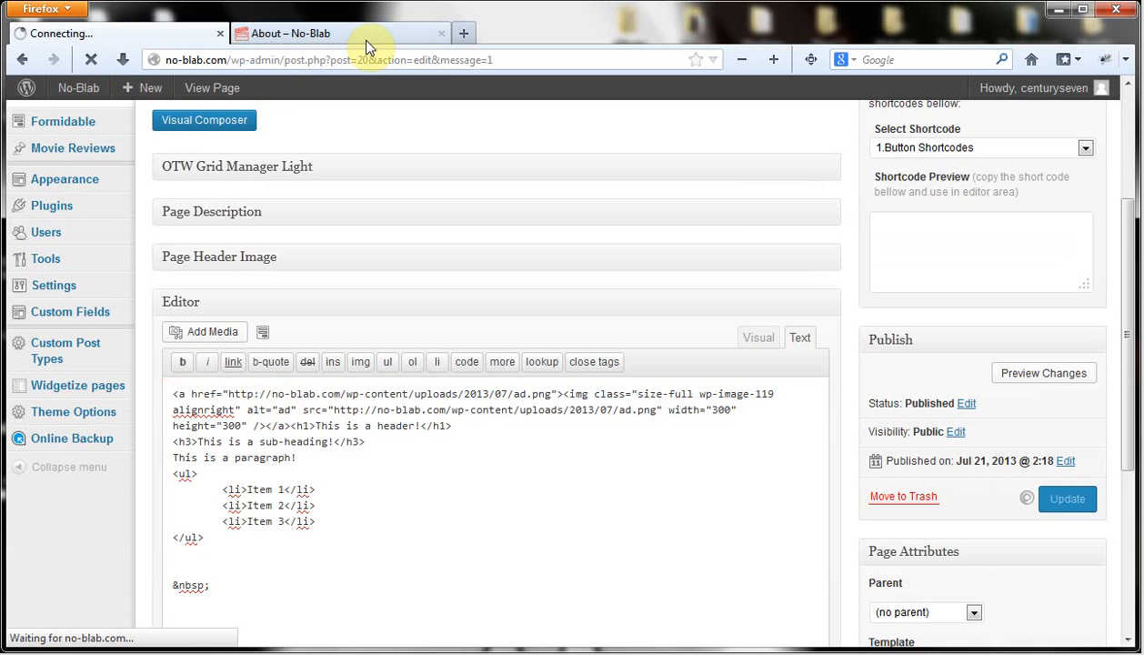
pyautogui.click(289, 33)
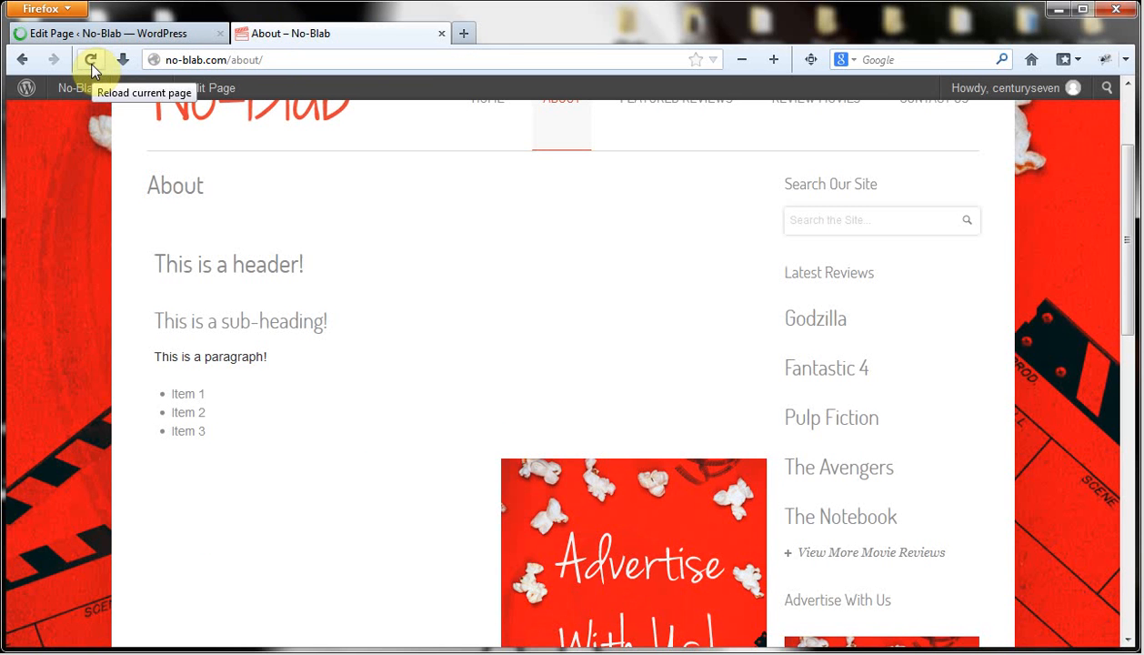
pyautogui.click(90, 62)
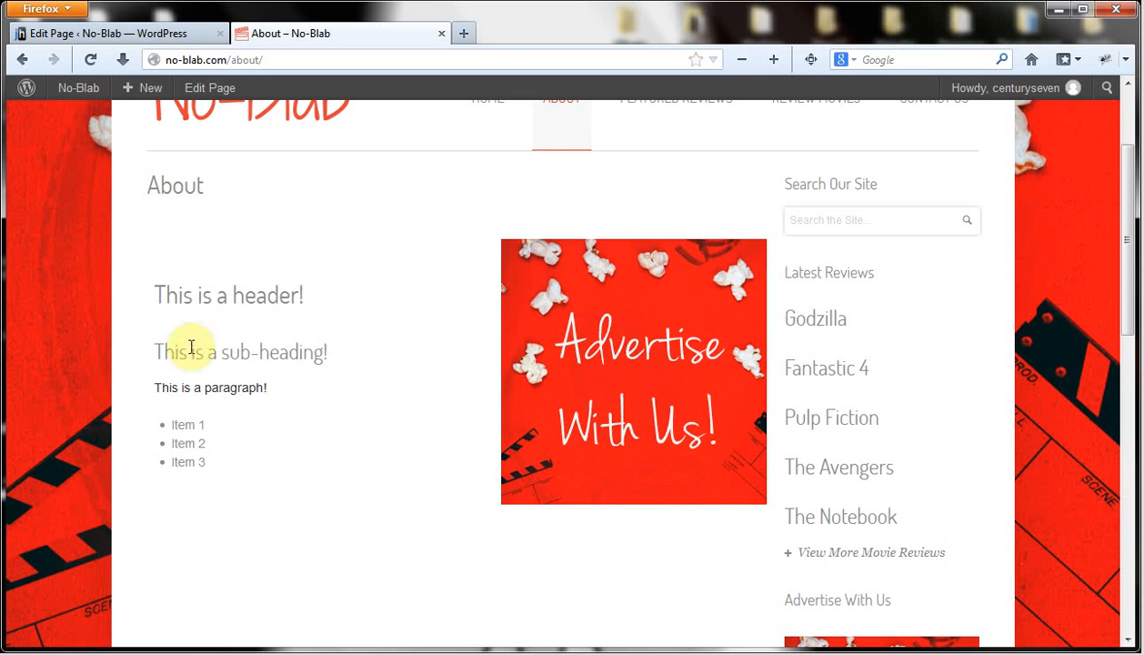
# Compare the visual and HTML versions of the About page content, and delete all of the HTML code.
pyautogui.click(148, 40)
pyautogui.scroll(-3, 552, 450)
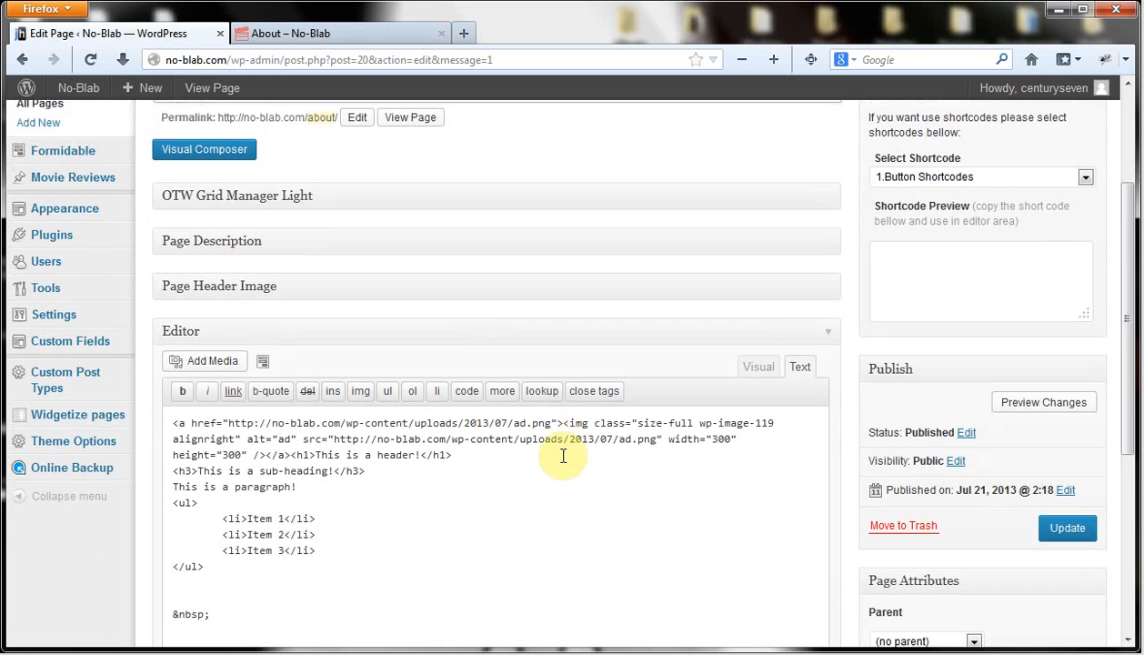
pyautogui.scroll(-2, 545, 457)
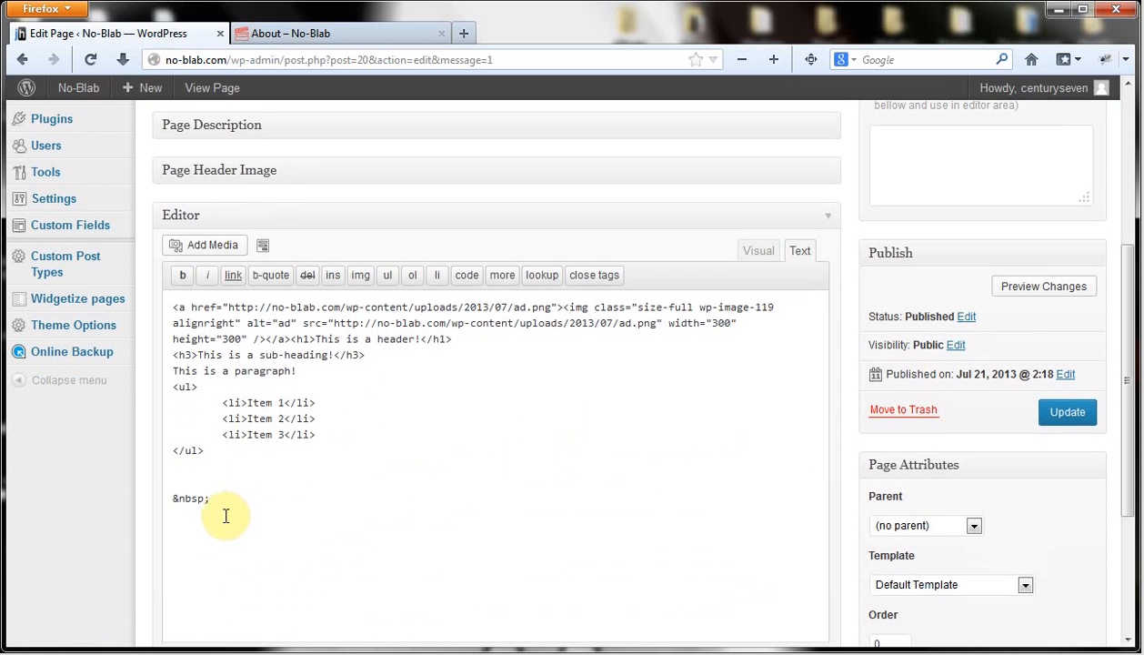
pyautogui.click(760, 253)
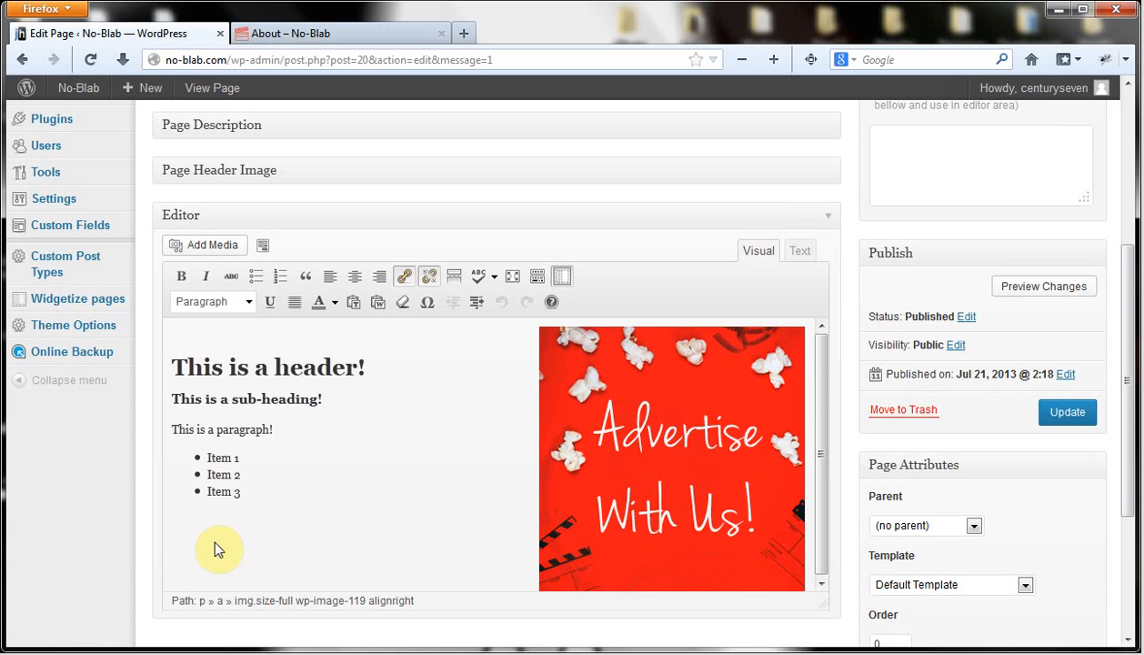
pyautogui.click(800, 252)
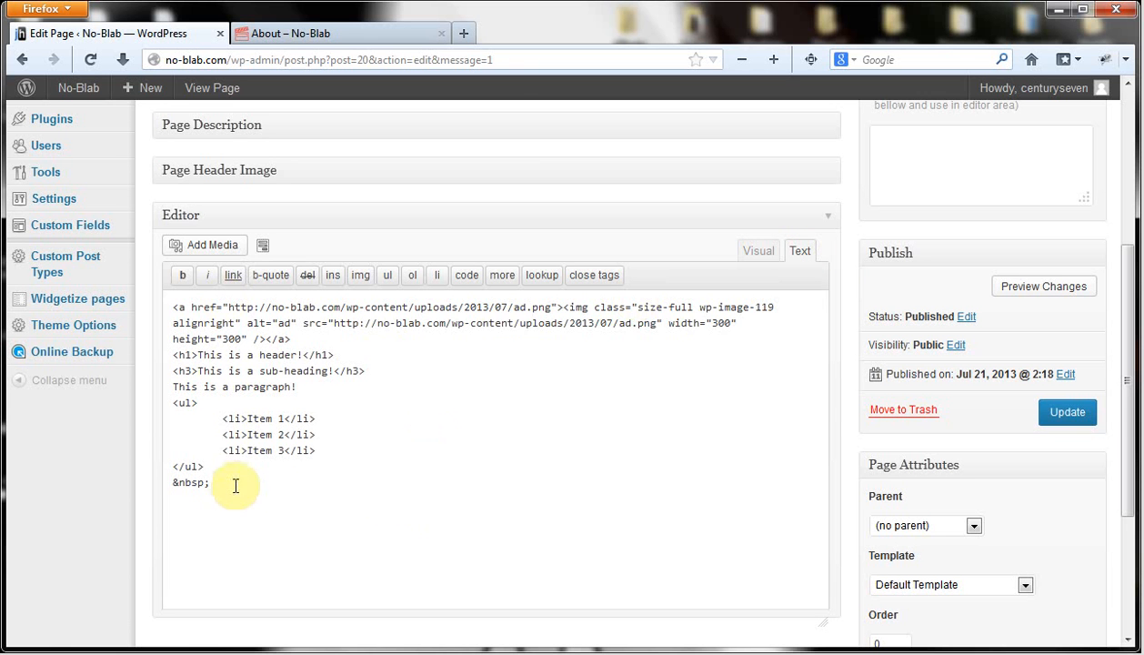
pyautogui.moveTo(235, 486); pyautogui.dragTo(56, 315)
pyautogui.press('BackSpace')
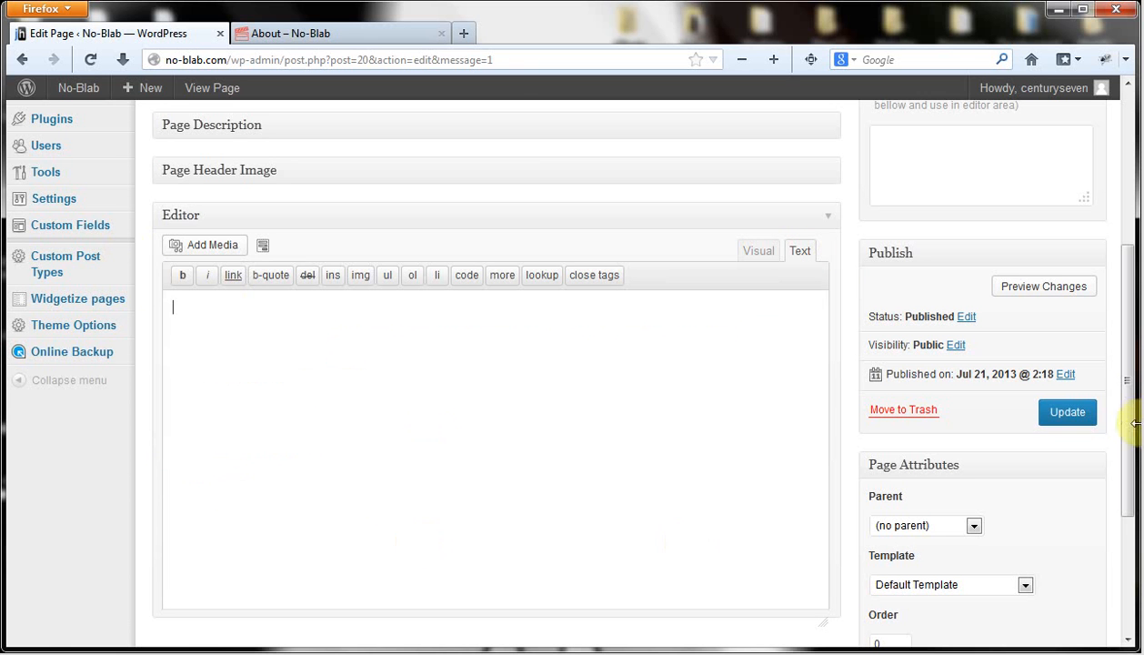
# Save the emptied About page and reload the live page to check that its content is gone.
pyautogui.click(1081, 417)
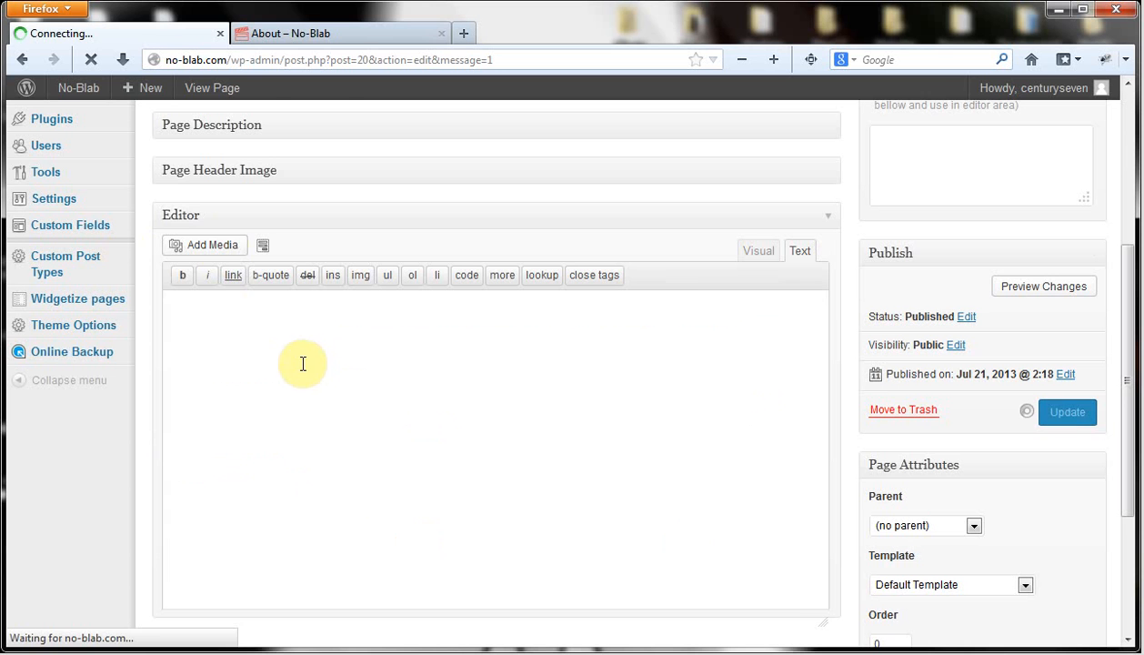
pyautogui.click(291, 33)
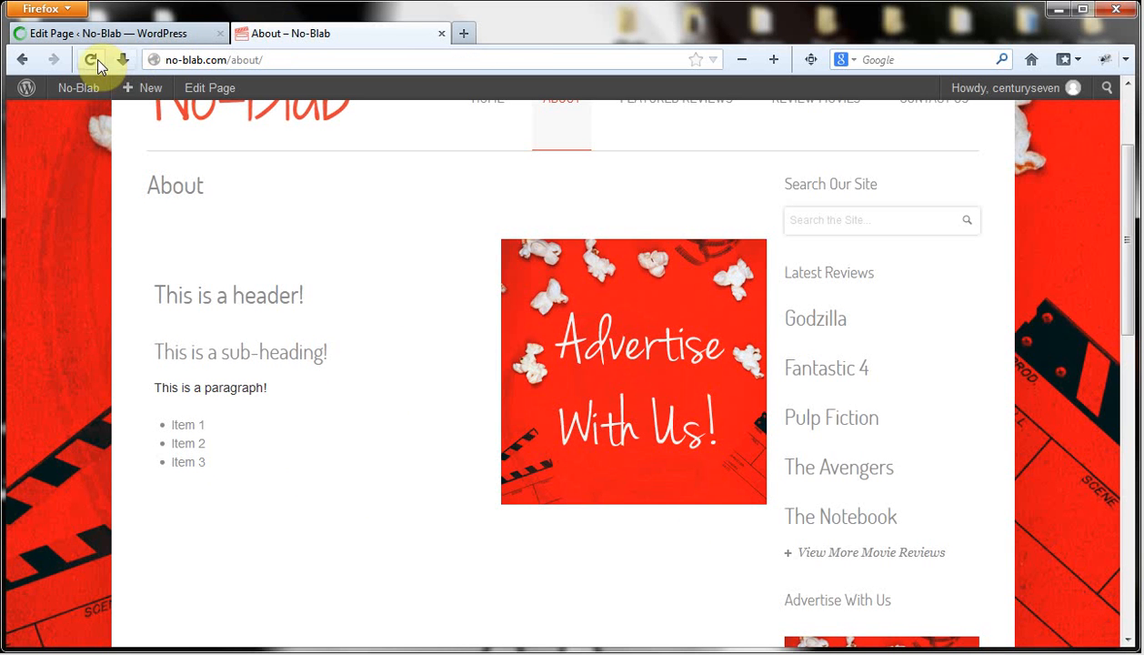
pyautogui.click(95, 60)
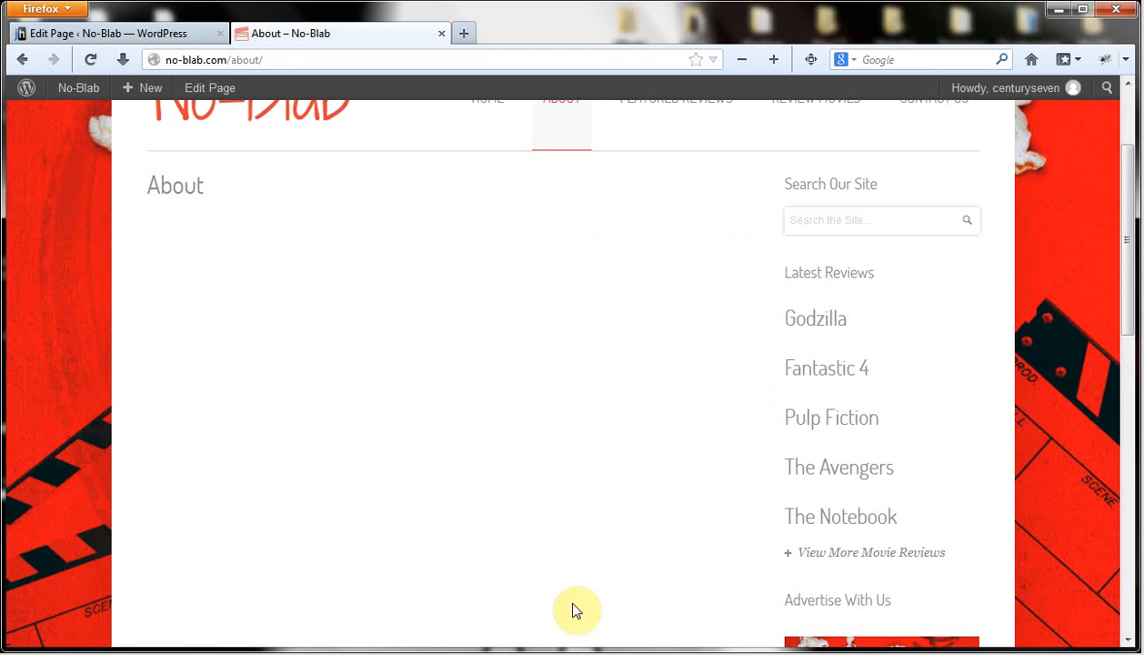
pyautogui.click(477, 652)
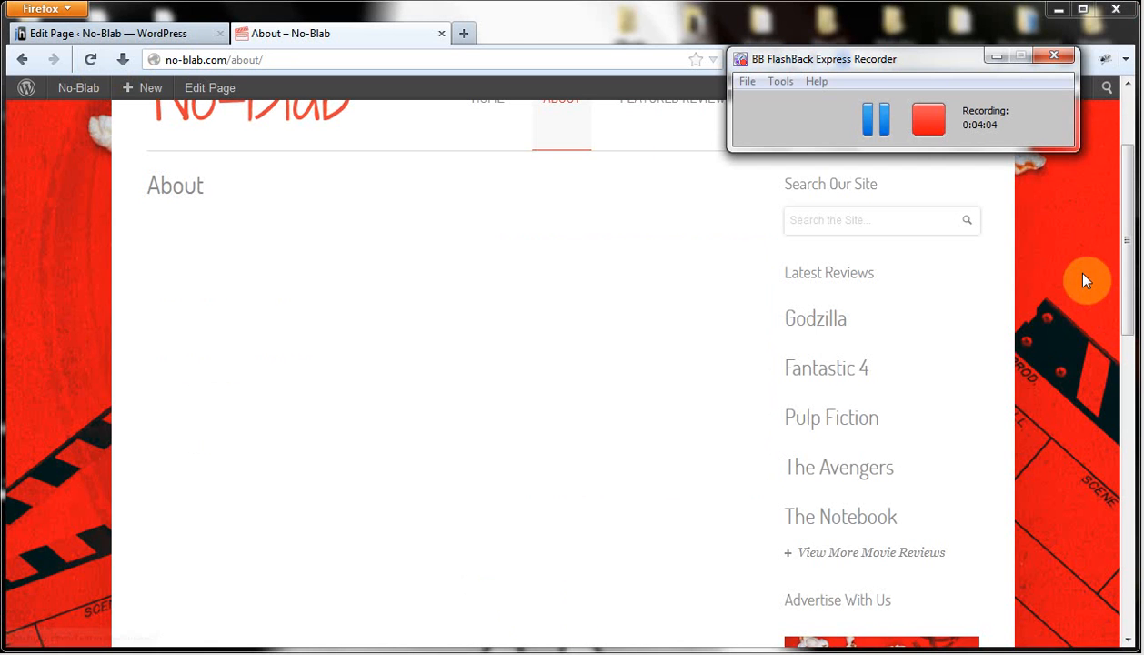